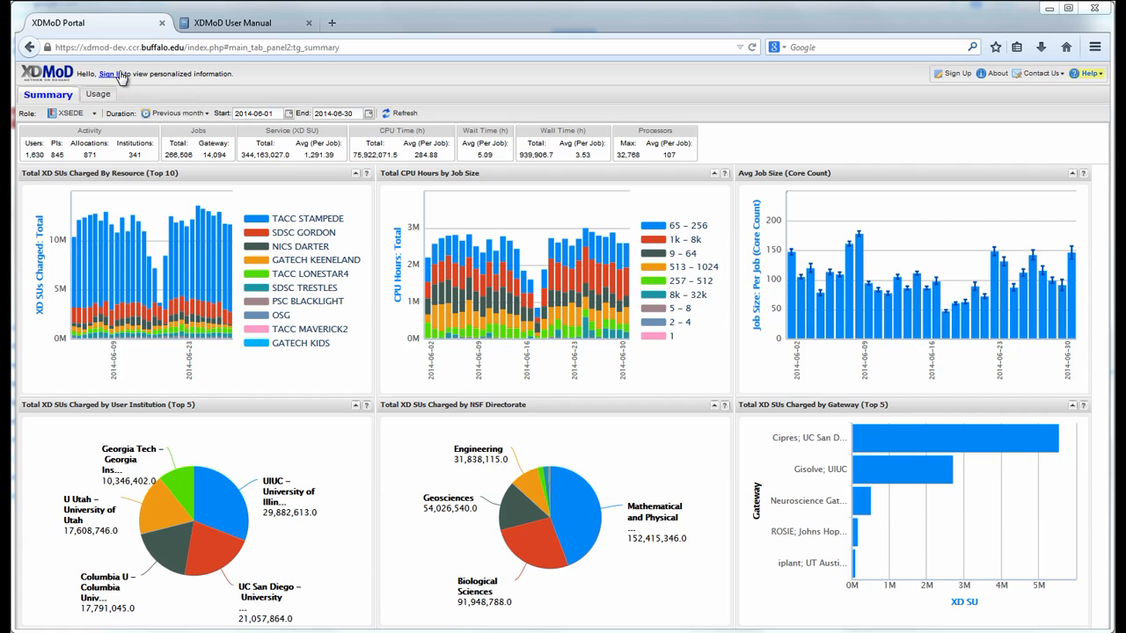
# From the Sign In welcome dialog, bring up the Sign Up Today account request form.
pyautogui.click(113, 74)
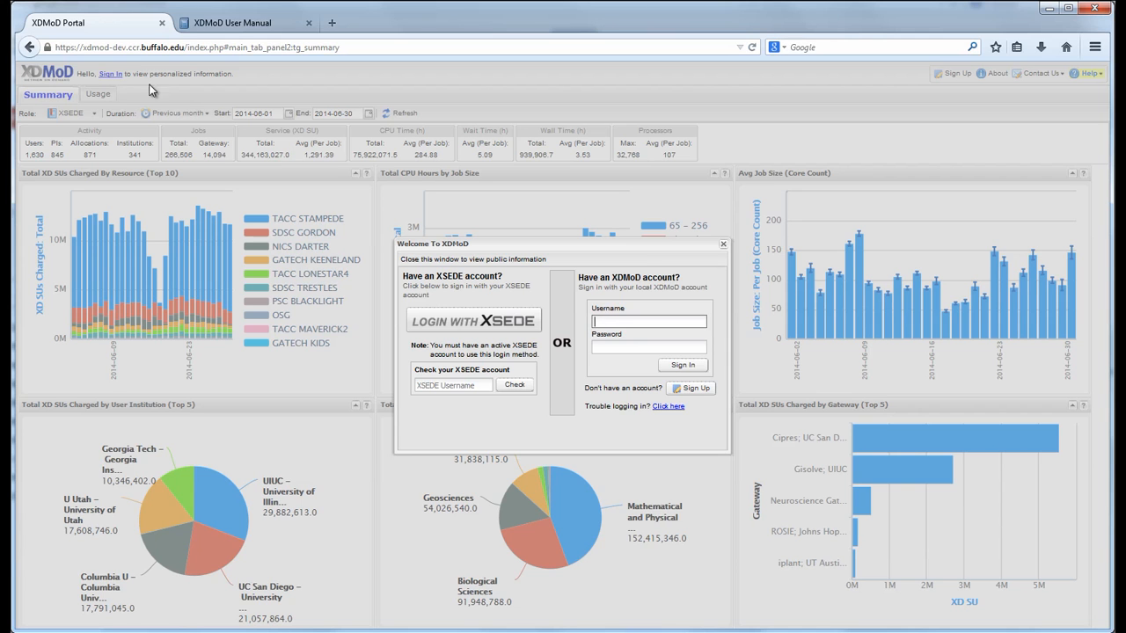
pyautogui.click(713, 390)
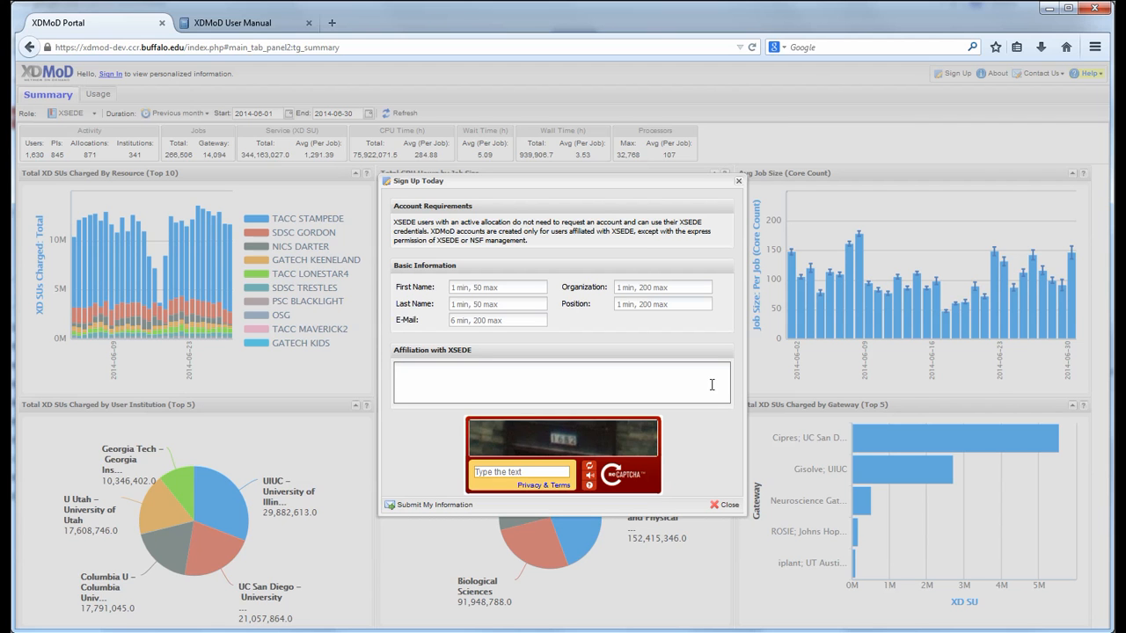
# Dismiss the sign-up form, try LOGIN WITH XSEDE, then close the XSEDE authorization popup.
pyautogui.click(727, 506)
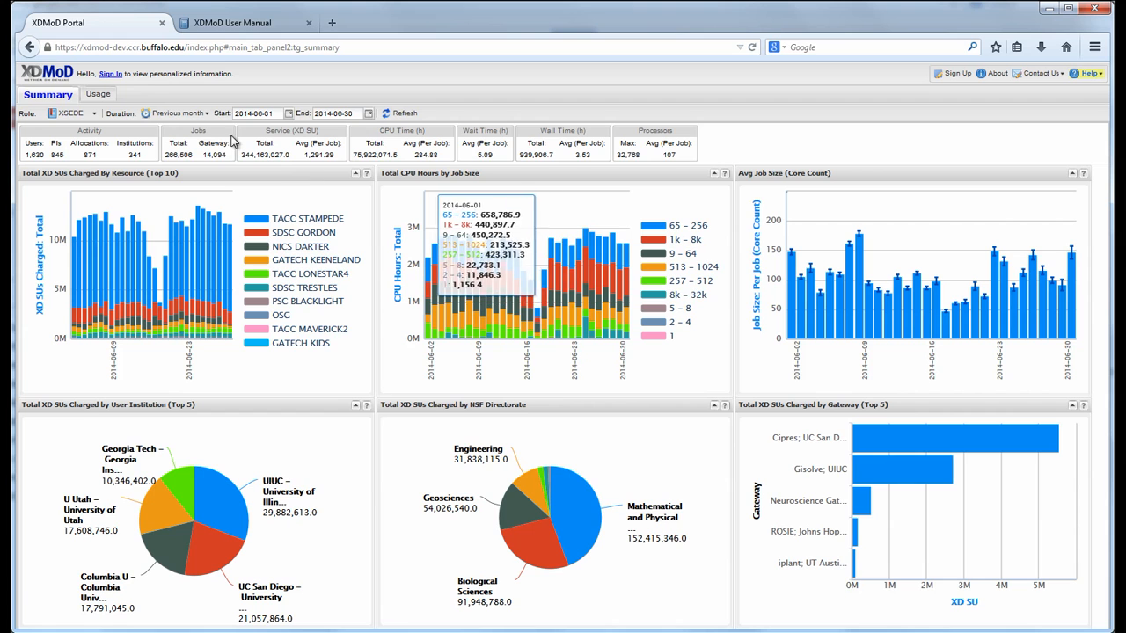
pyautogui.click(108, 74)
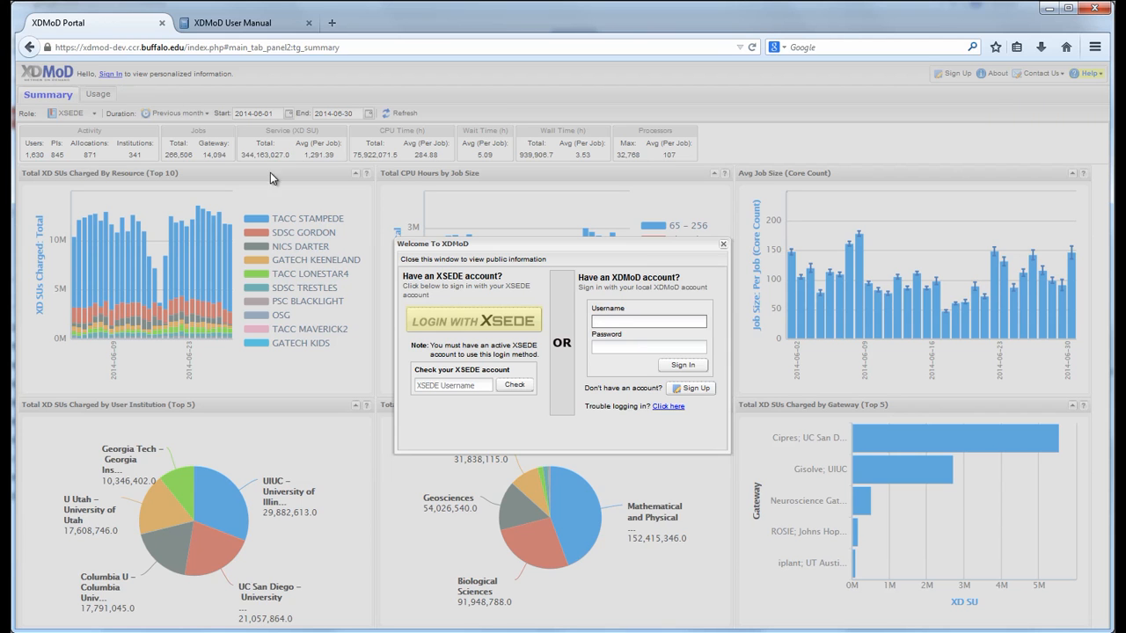
pyautogui.click(464, 324)
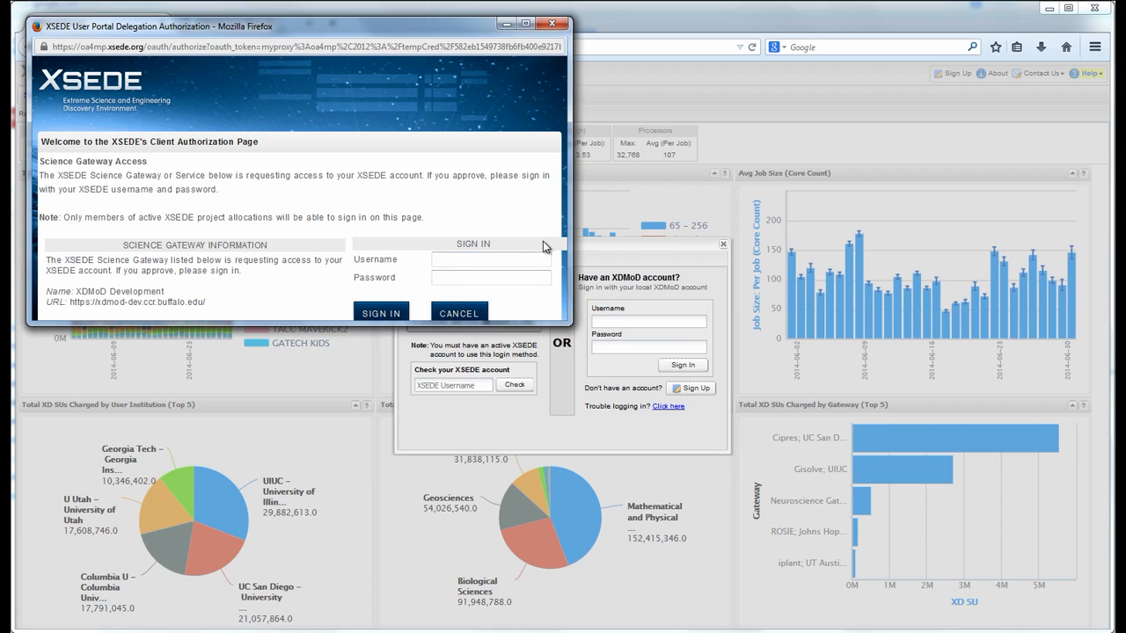
pyautogui.click(551, 25)
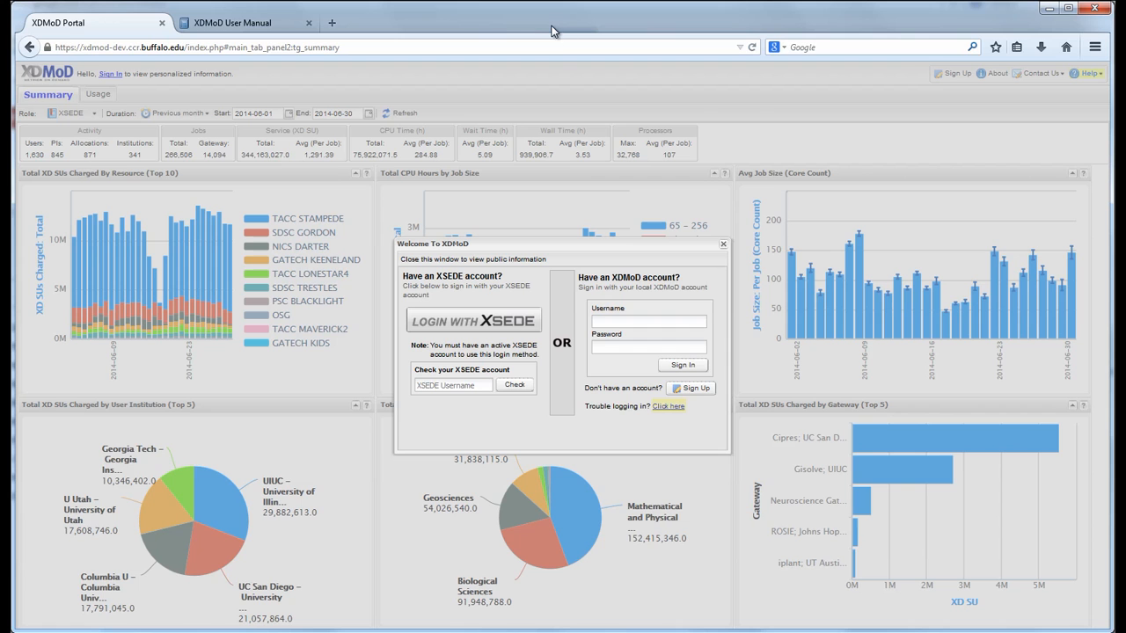
# Glance at password recovery, return to login, and enter the XDMoD username and account password.
pyautogui.click(666, 407)
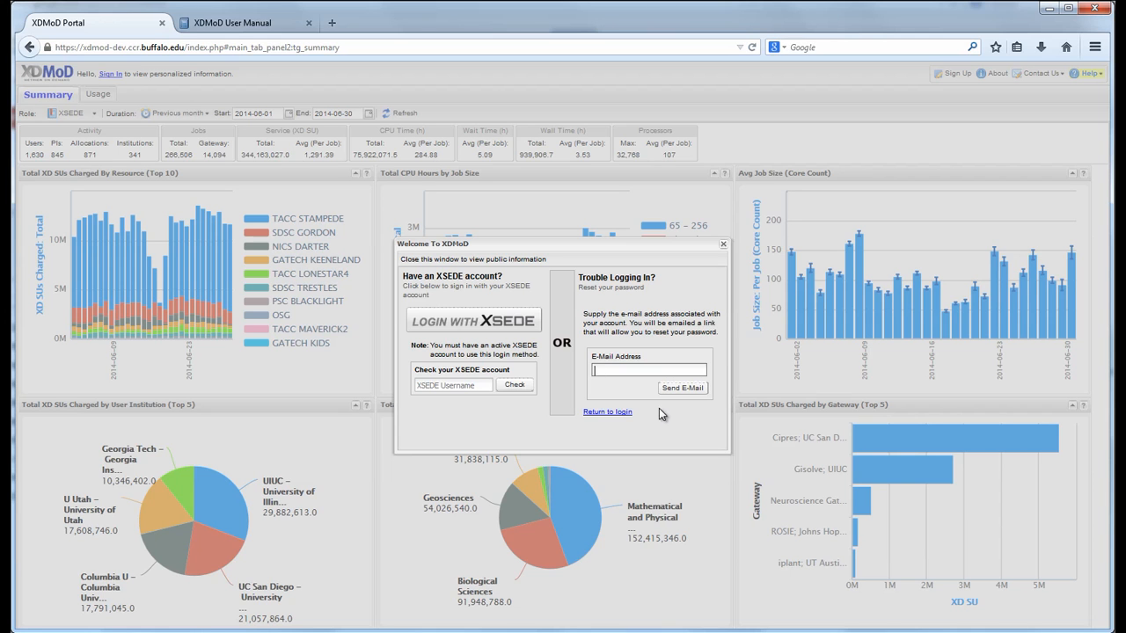
pyautogui.click(608, 413)
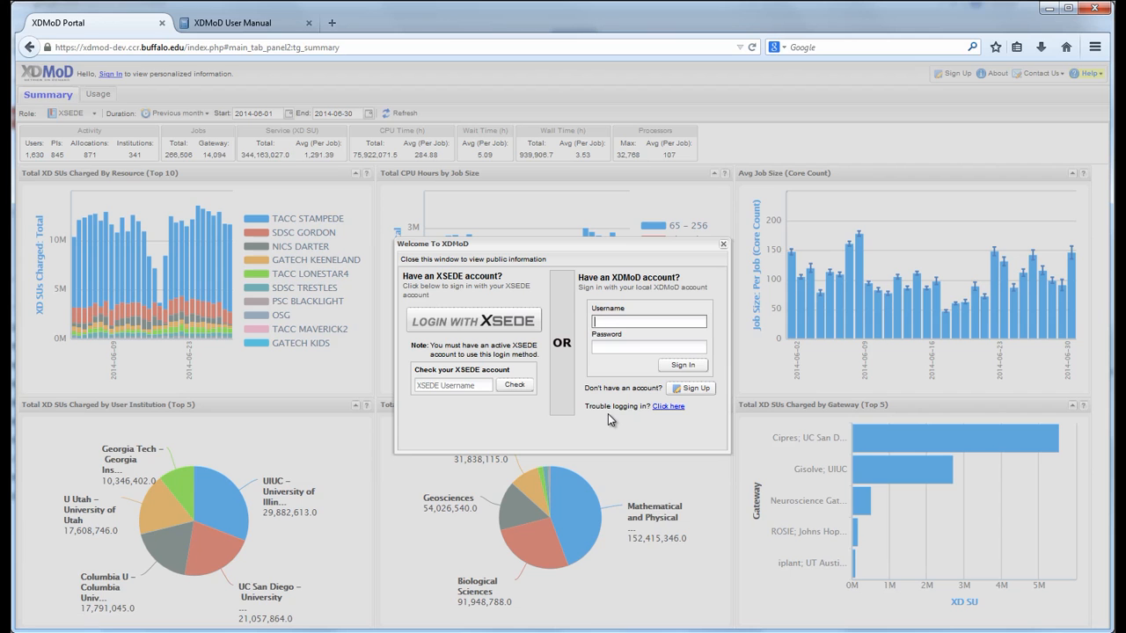
pyautogui.press('Tab')
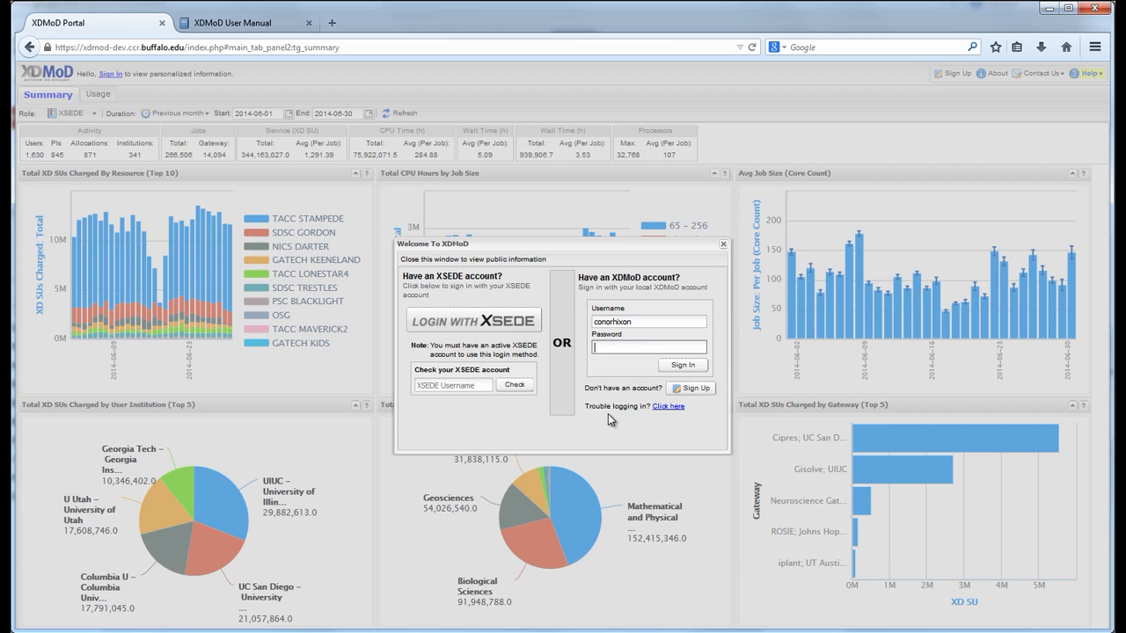
pyautogui.write('••••••••••')
# Submit the login and wait for the June 2014 XSEDE Jobs Summary on the Usage tab.
pyautogui.click(675, 369)
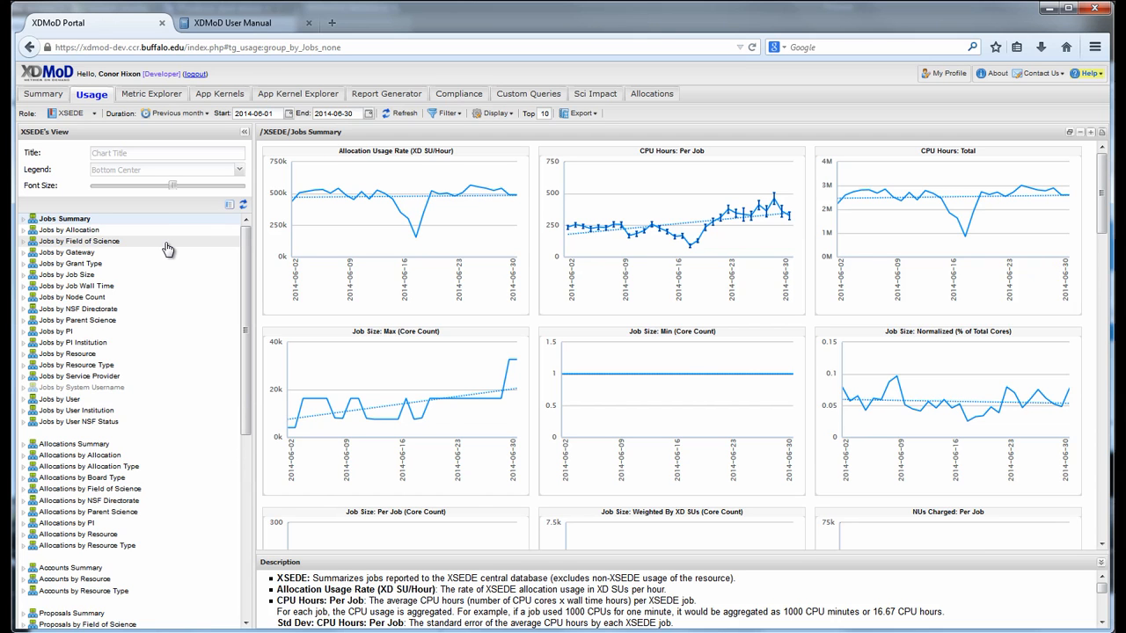
# Expand Jobs by Field of Science and display its CPU Hours: Per Job chart.
pyautogui.click(164, 244)
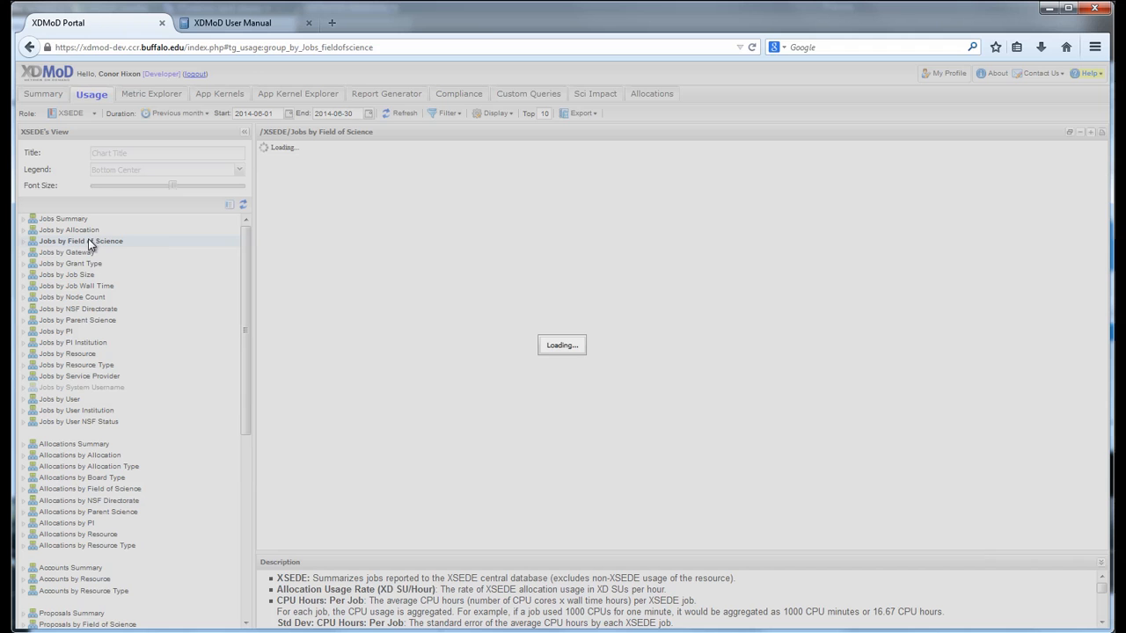
pyautogui.click(23, 241)
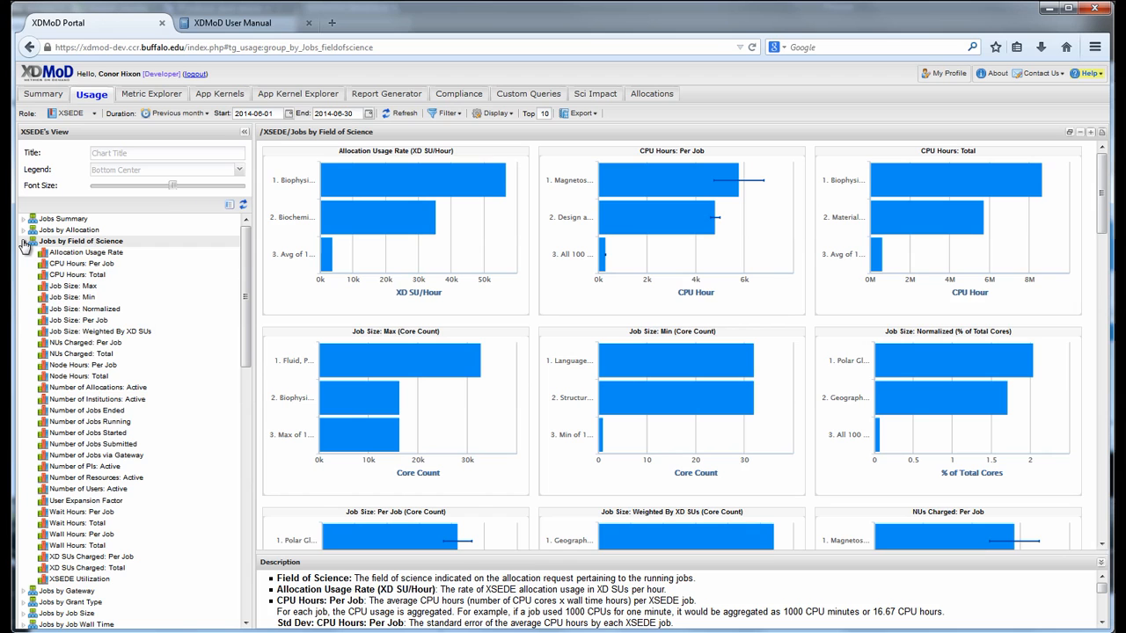
pyautogui.click(159, 273)
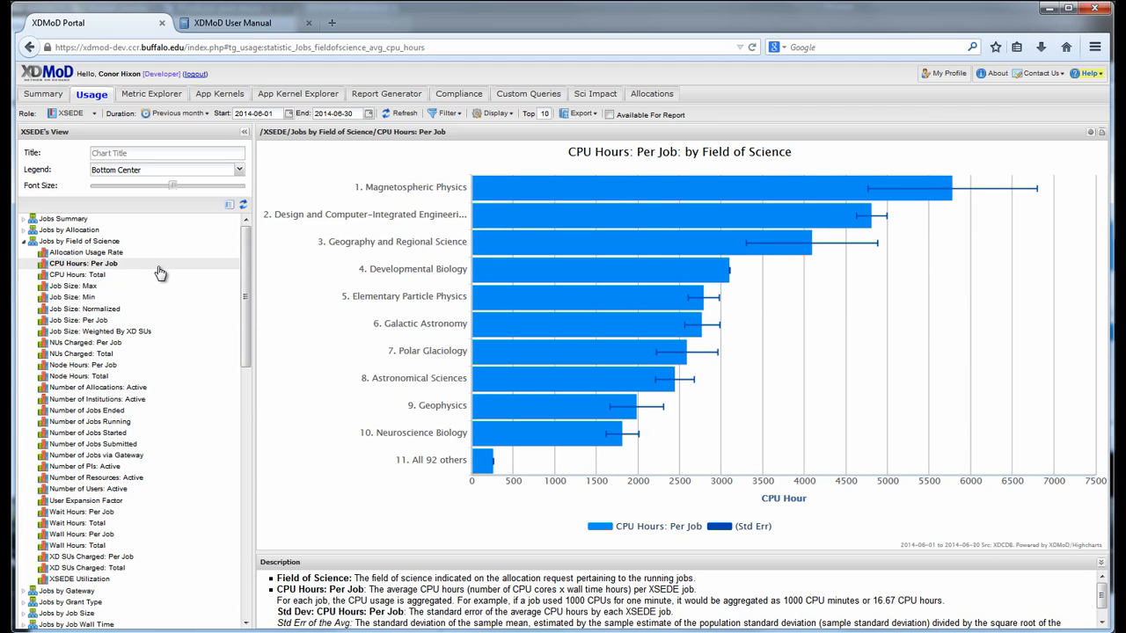
# Drill down on the Magnetospheric Physics bar by Resource.
pyautogui.click(697, 191)
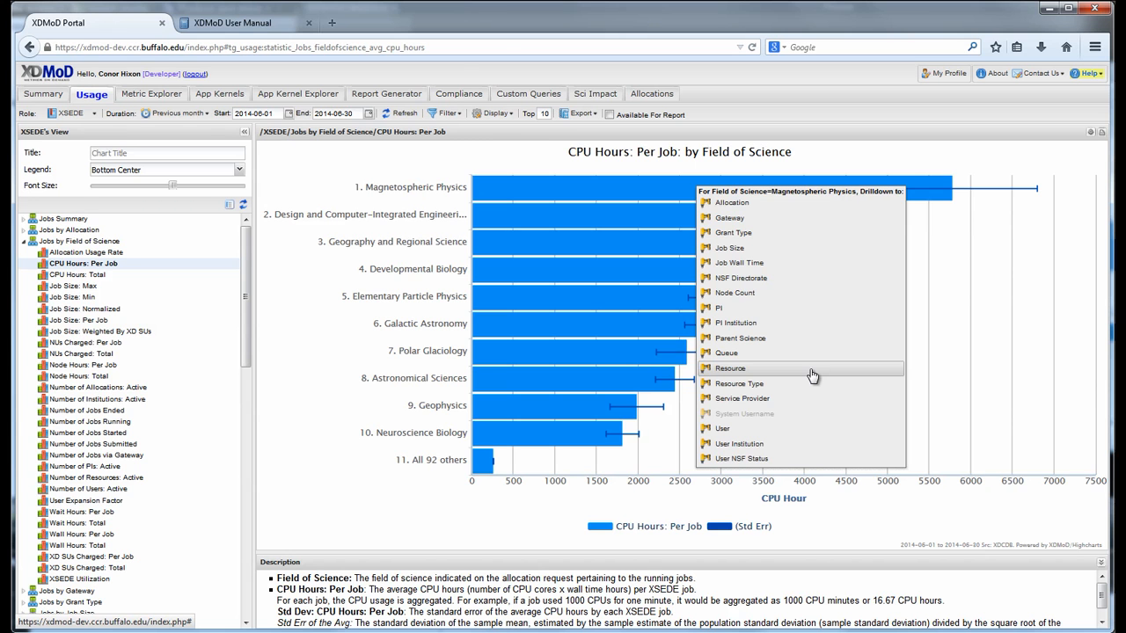
pyautogui.click(813, 376)
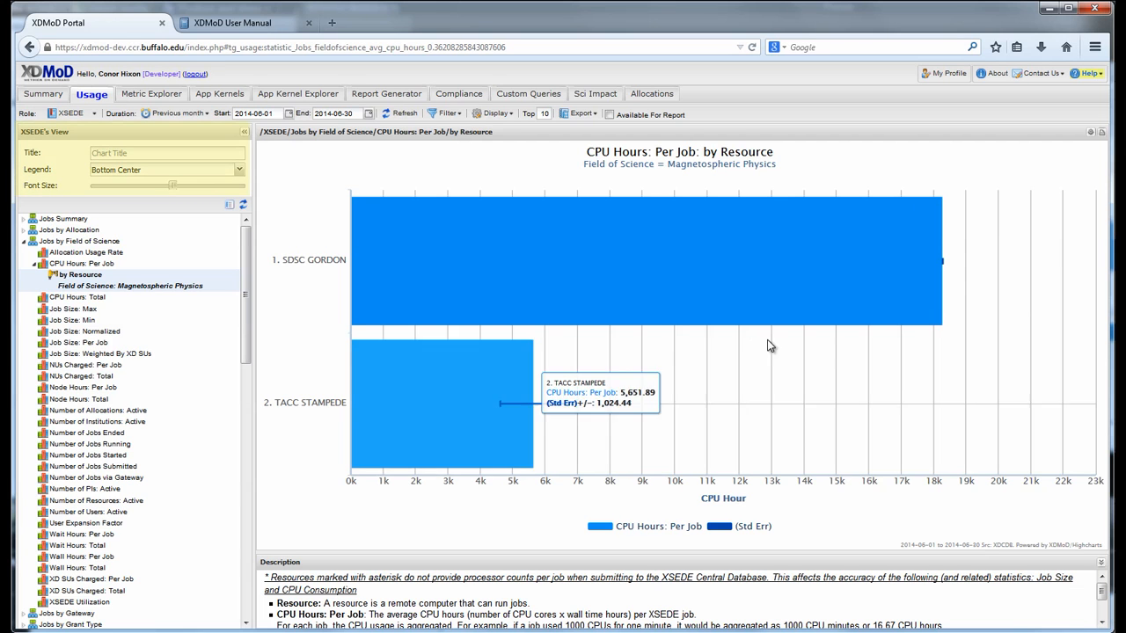
# Set the chart title to 'My Chart 1'.
pyautogui.click(223, 154)
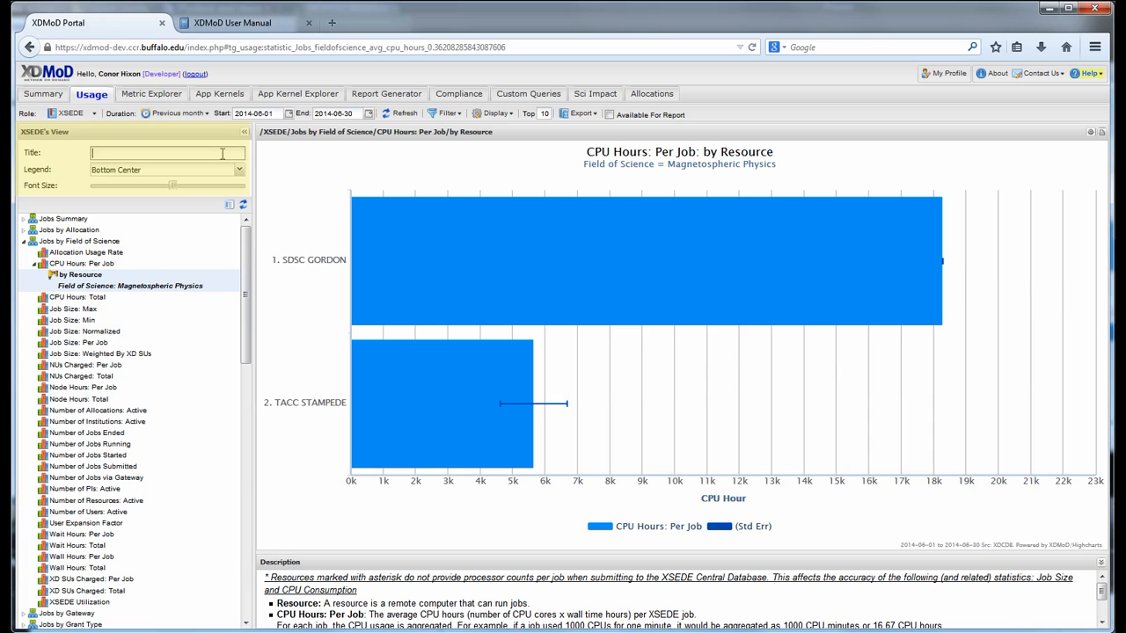
pyautogui.write('My Chart 1')
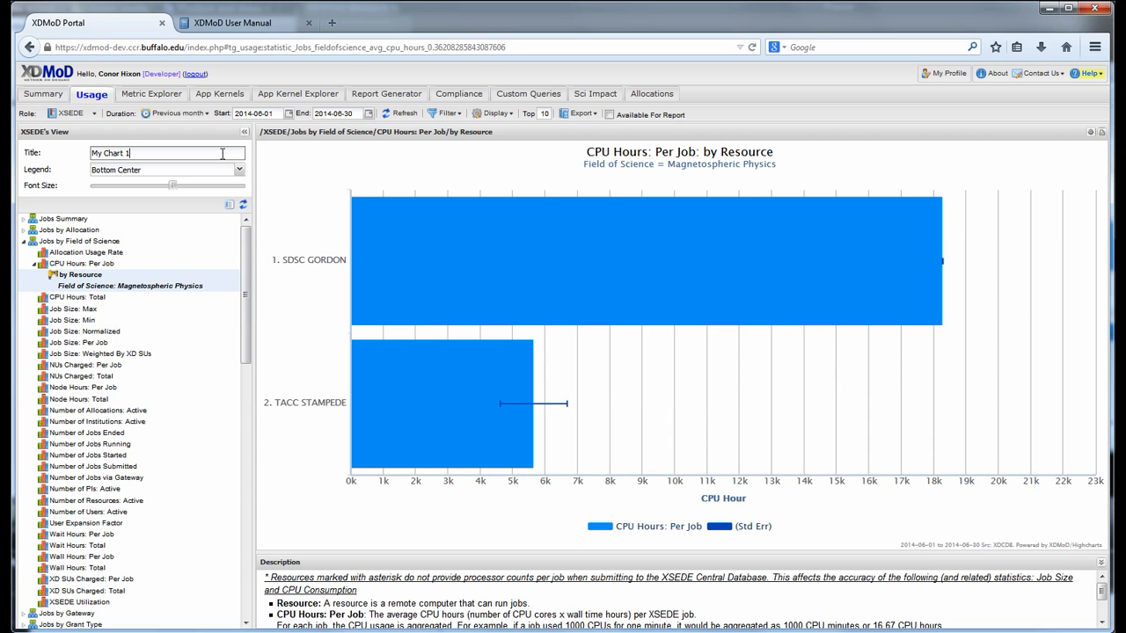
pyautogui.press('Return')
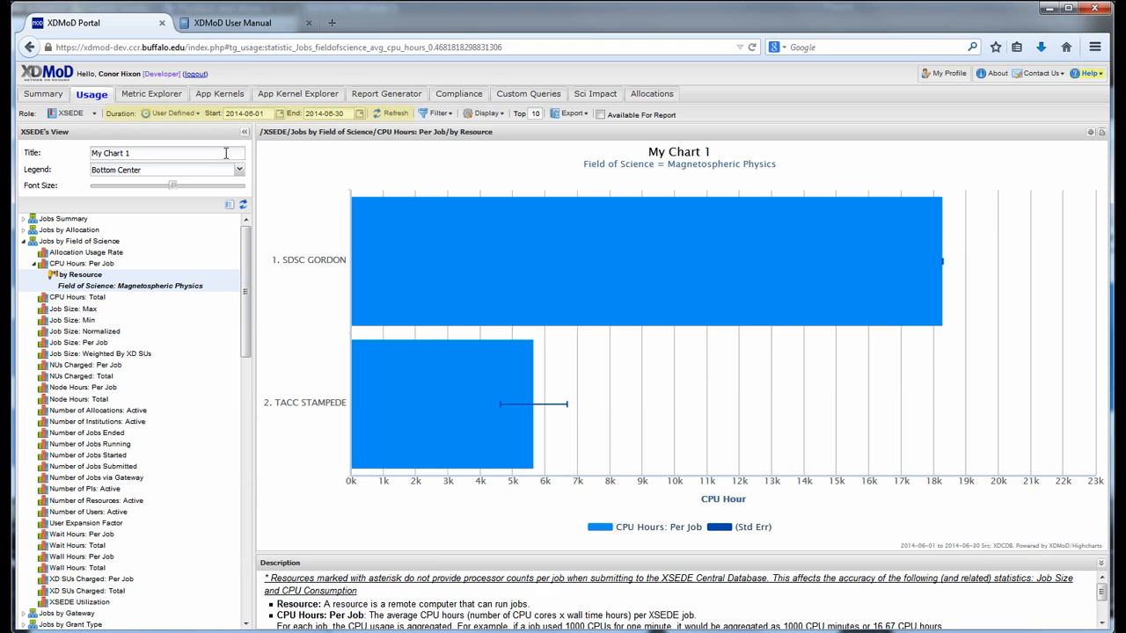
# Change the chart's date range to 2014-06-01 through 2014-06-30 and refresh it.
pyautogui.click(194, 117)
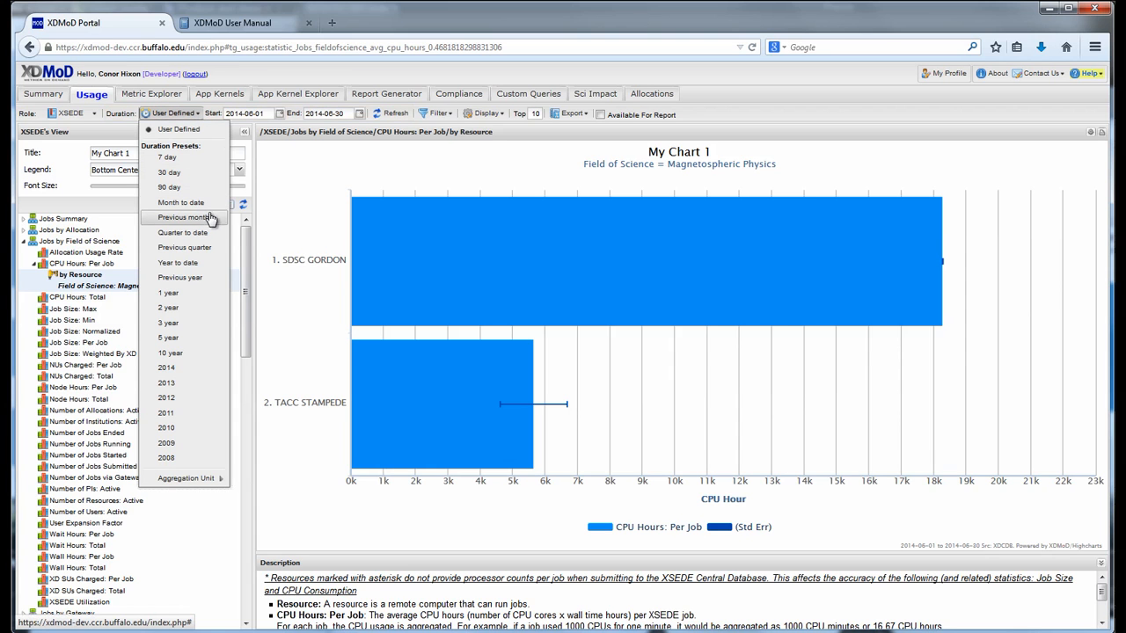
pyautogui.click(212, 247)
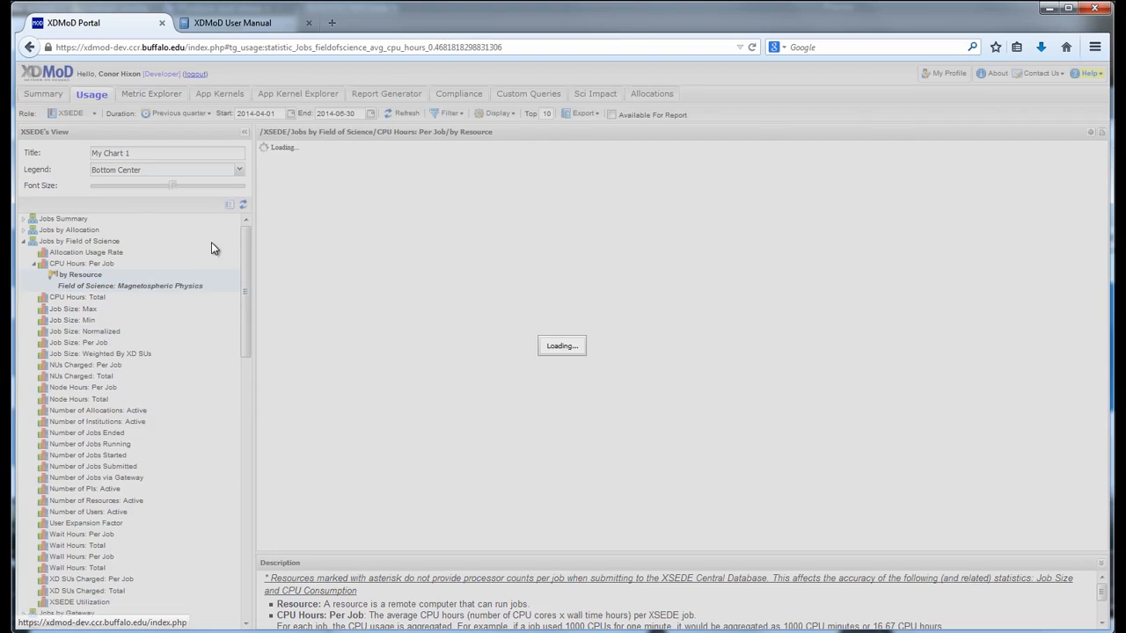
pyautogui.click(276, 182)
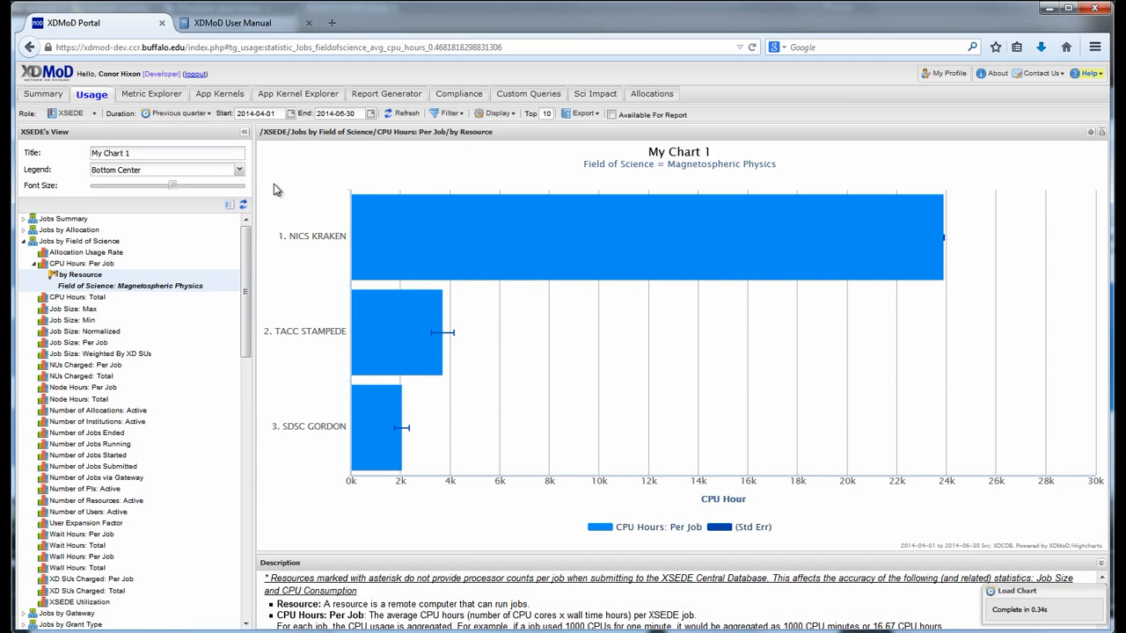
pyautogui.click(264, 113)
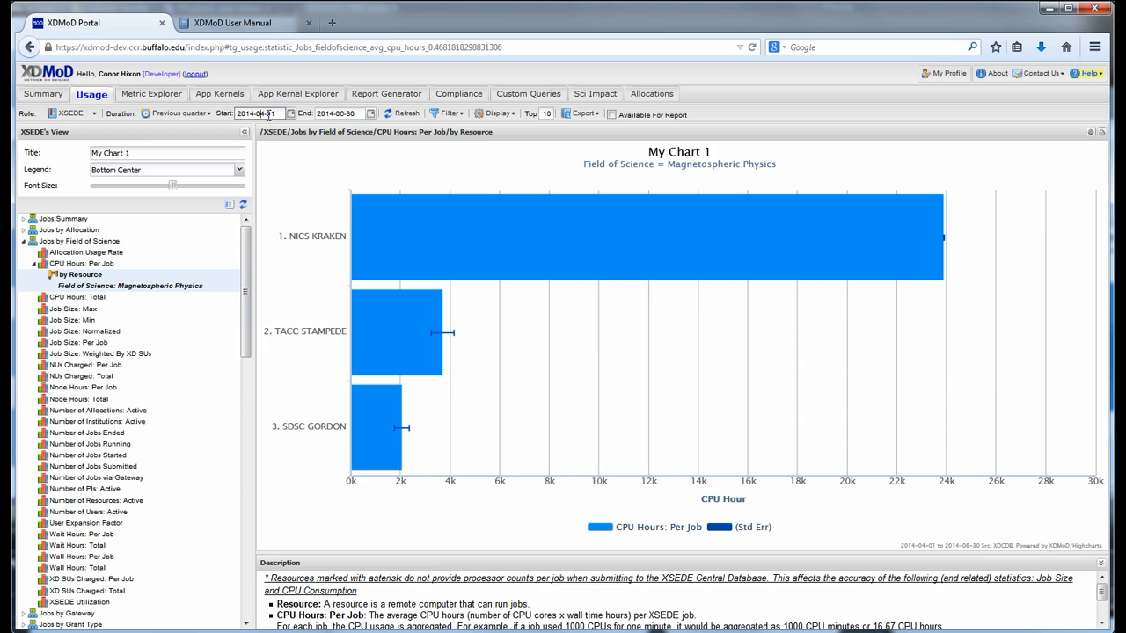
pyautogui.press('BackSpace')
pyautogui.write('6')
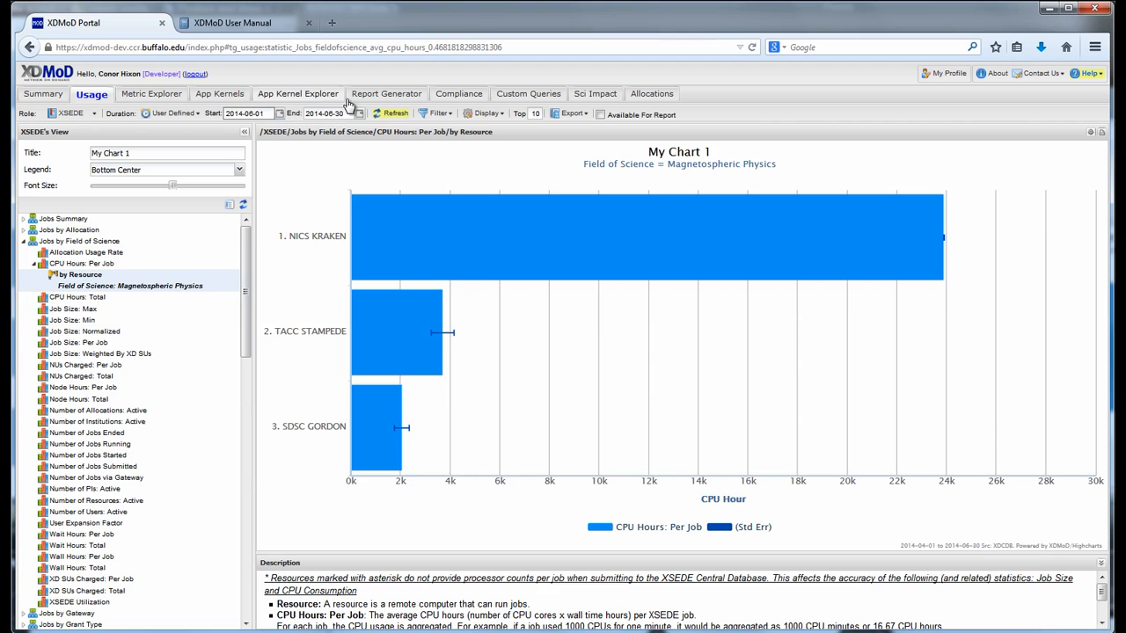
pyautogui.click(384, 115)
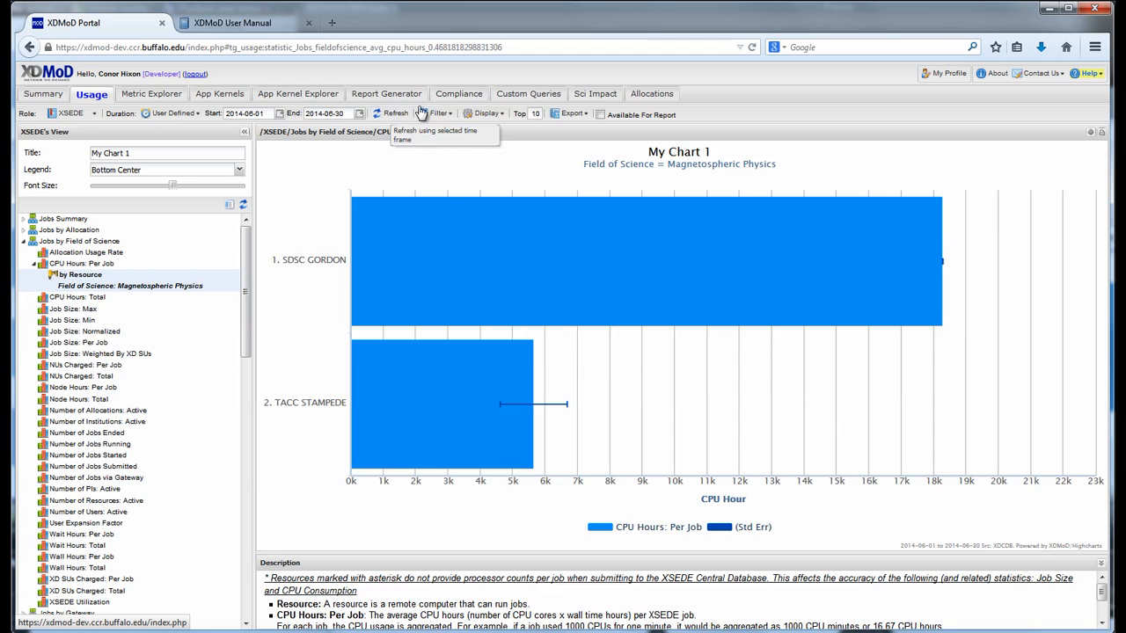
# Review the Filter and Display options, then tick Available For Report for My Chart 1.
pyautogui.click(438, 114)
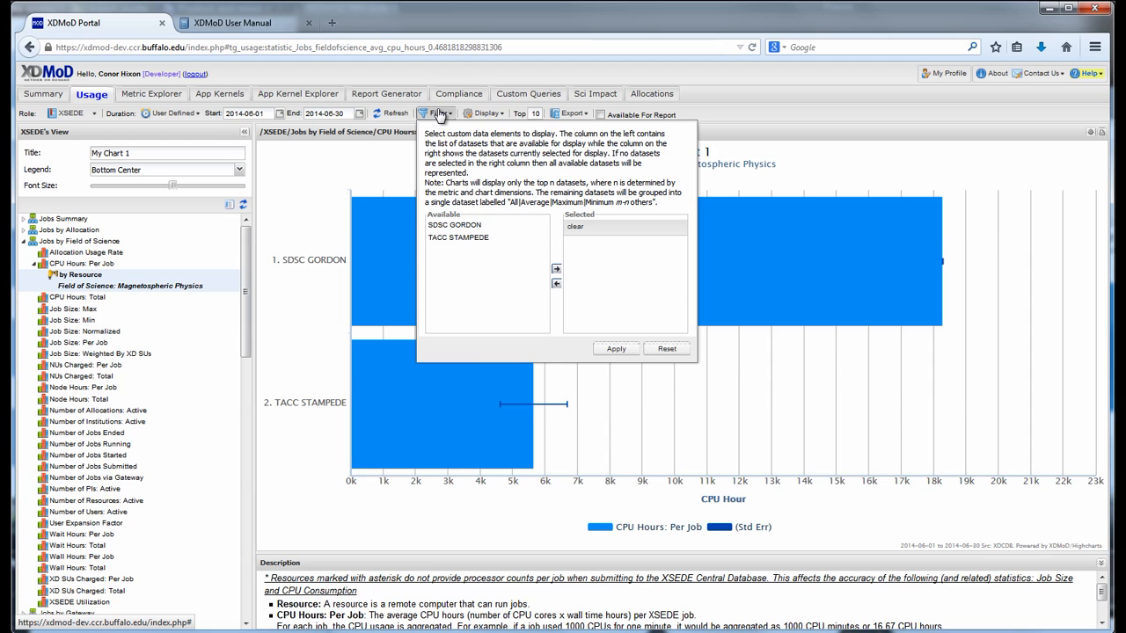
pyautogui.click(485, 113)
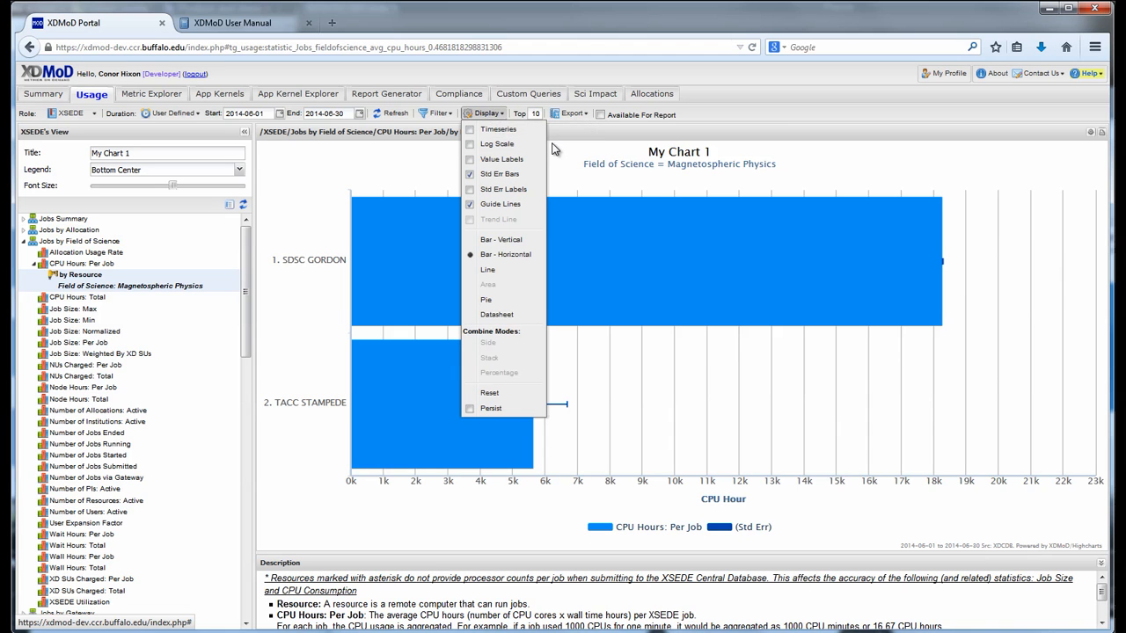
pyautogui.click(567, 162)
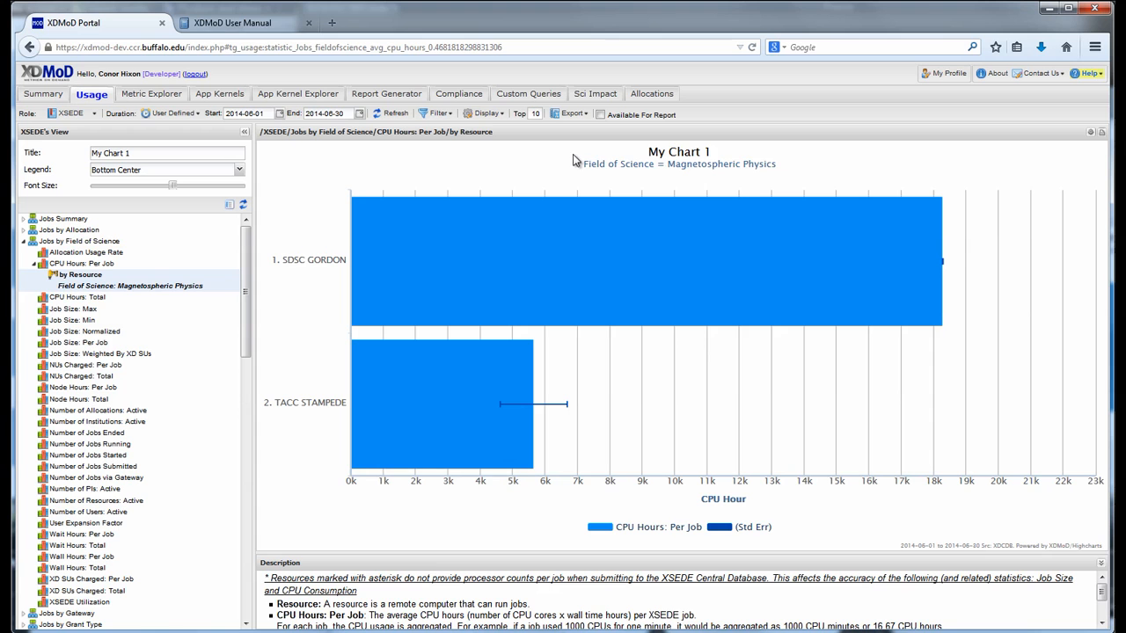
pyautogui.click(630, 119)
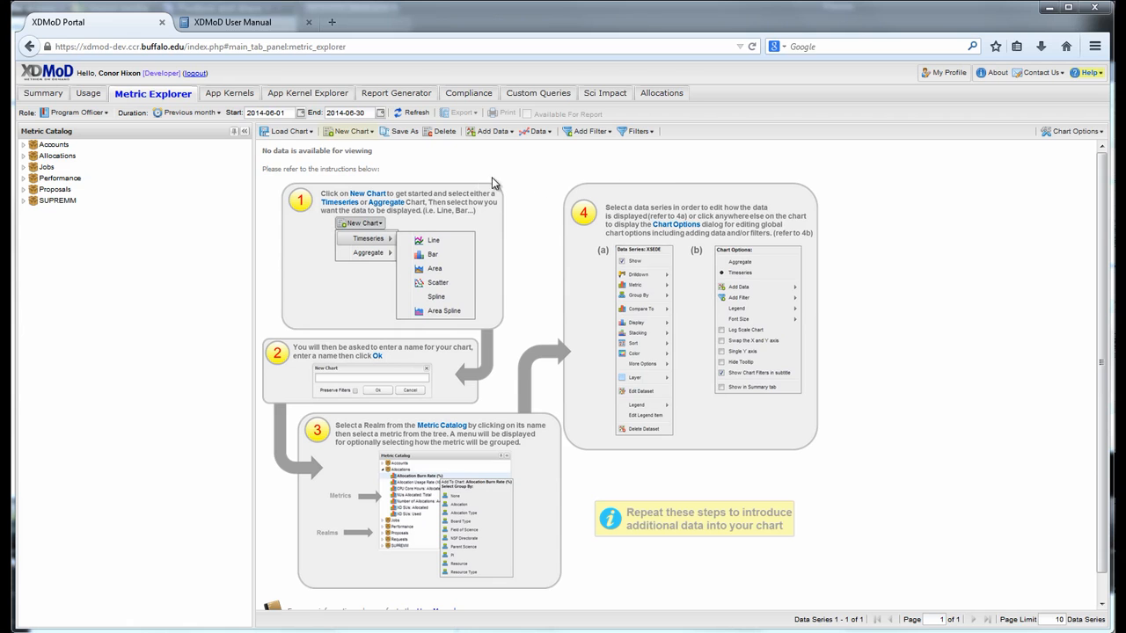
# Create a new Timeseries Bar chart in Metric Explorer named 'My Chart 2'.
pyautogui.click(364, 137)
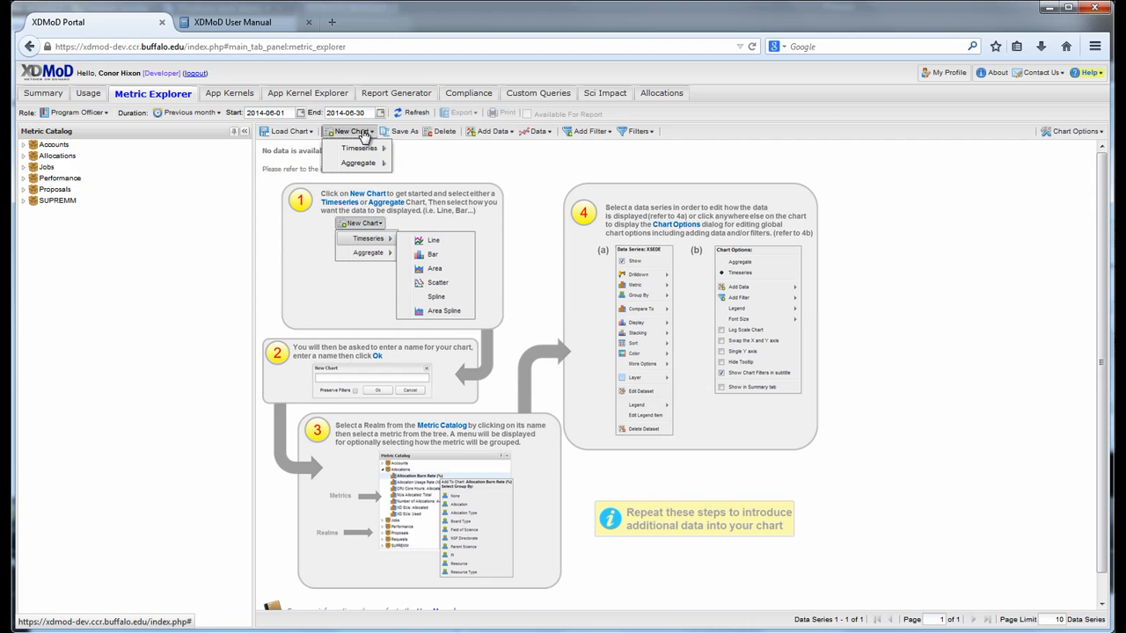
pyautogui.moveTo(373, 149)
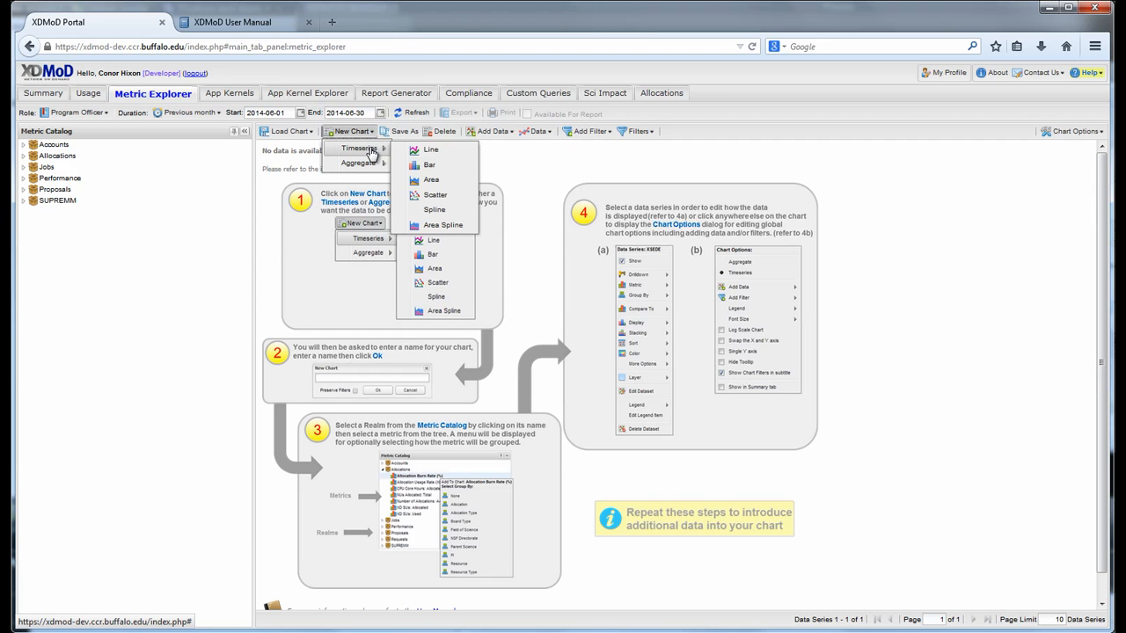
pyautogui.click(435, 165)
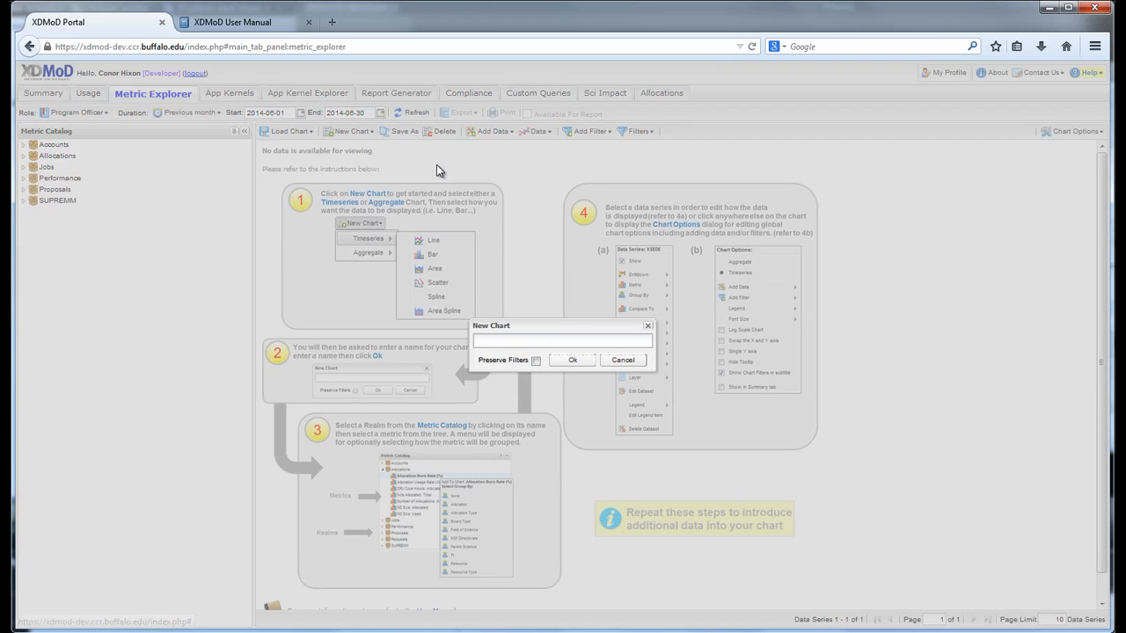
pyautogui.click(538, 342)
pyautogui.write('M')
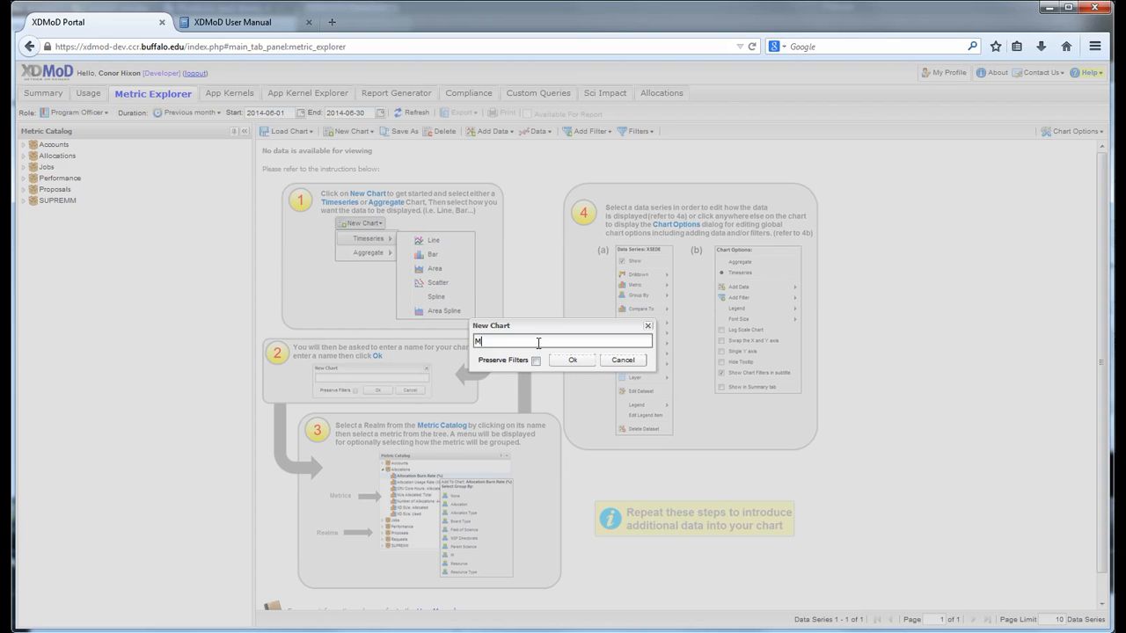
pyautogui.write('y Chart 2')
pyautogui.click(567, 362)
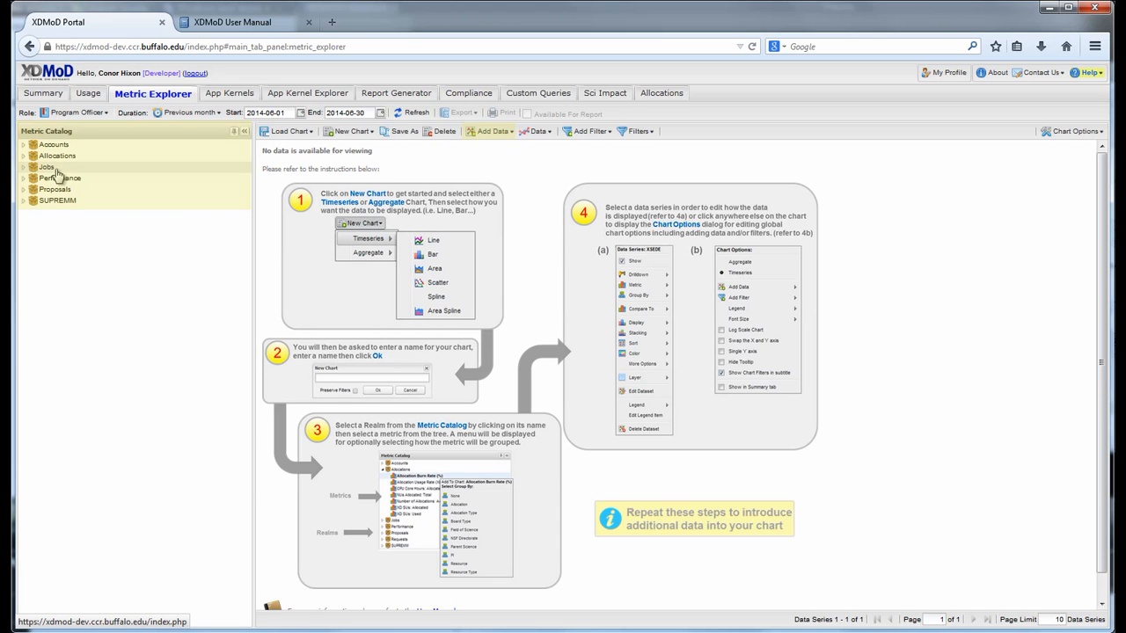
# Plot XSEDE NUs Charged: Per Job daily for June 2014 with Group By None.
pyautogui.click(55, 170)
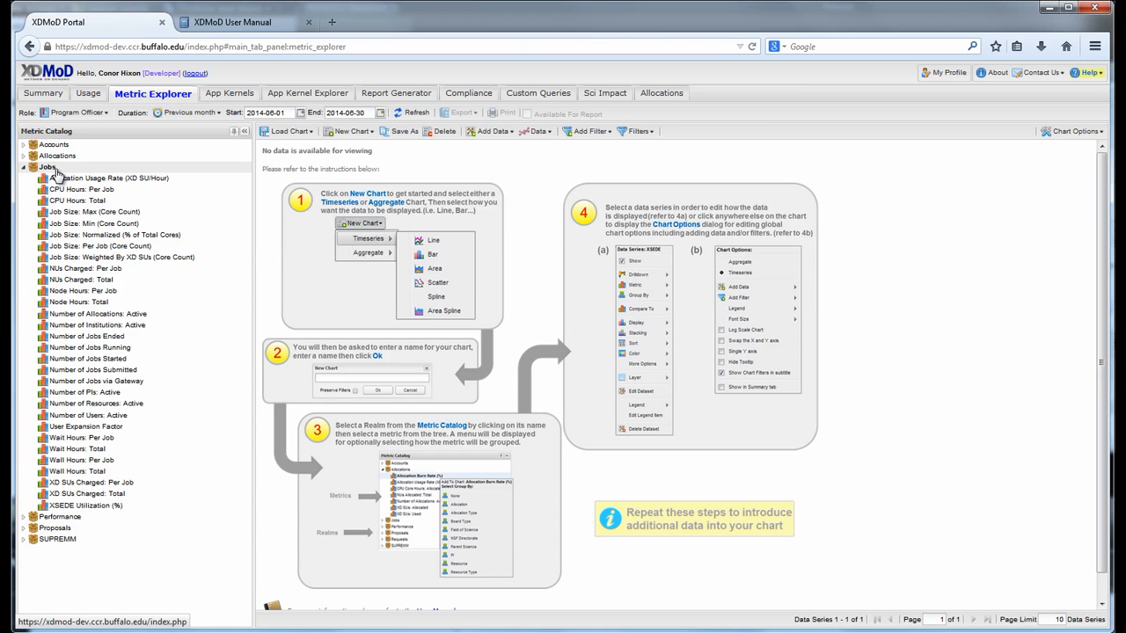
pyautogui.click(152, 272)
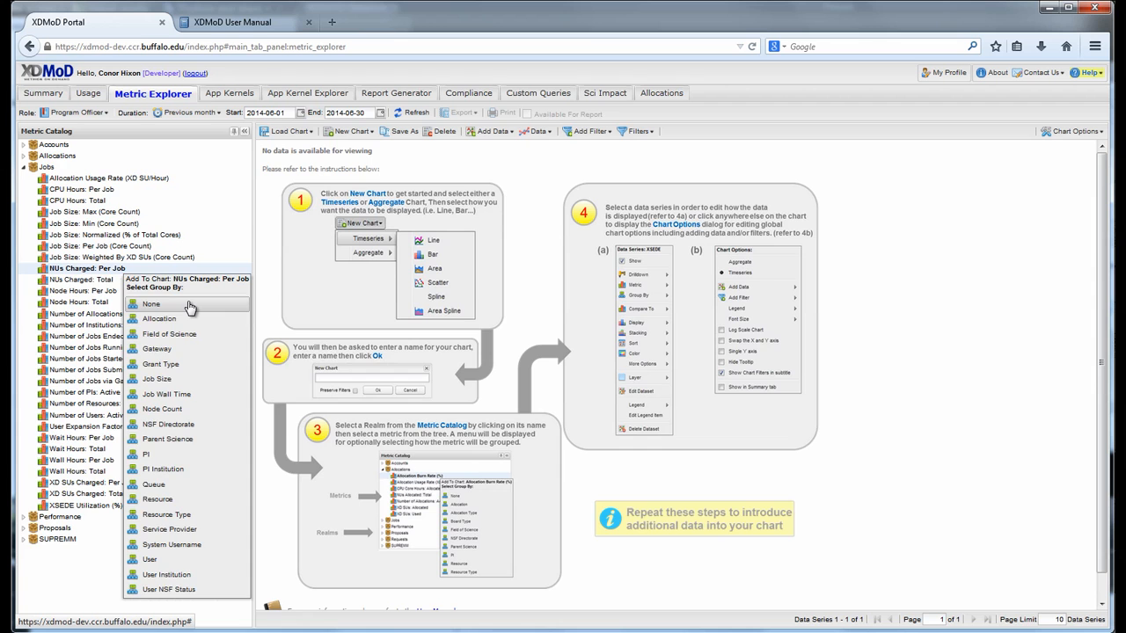
pyautogui.click(188, 304)
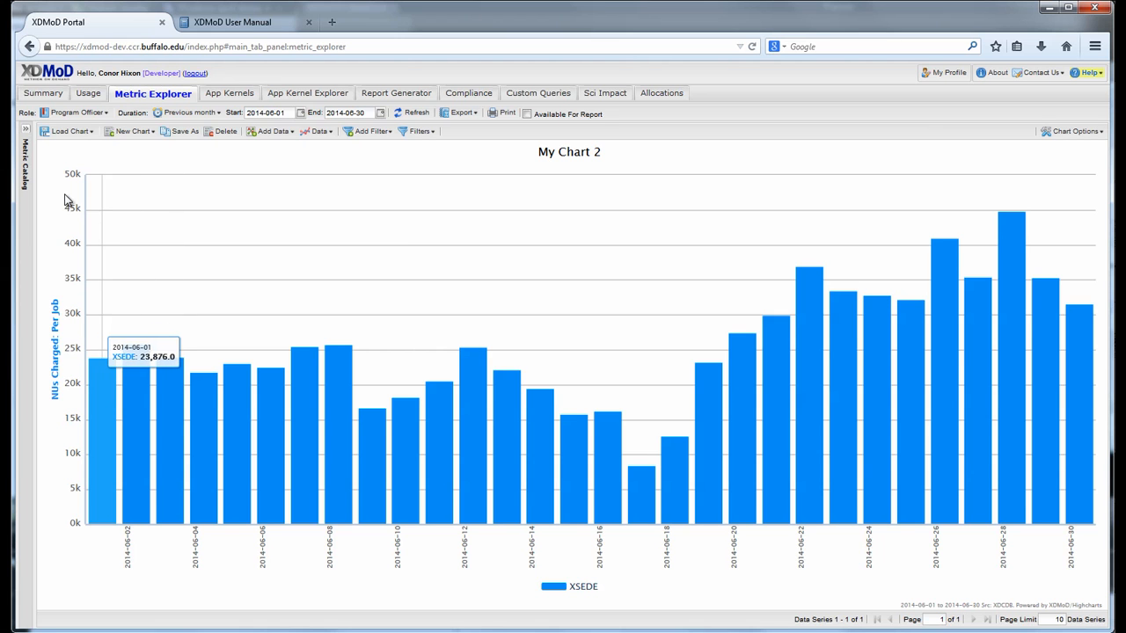
pyautogui.click(25, 129)
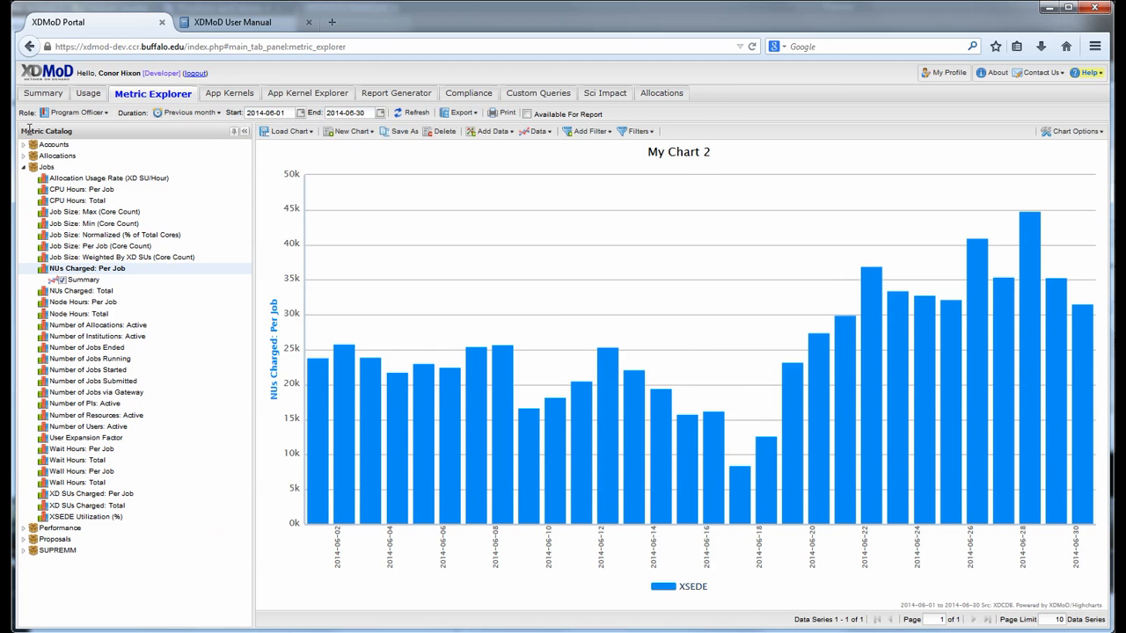
# Add ungrouped Number of Jobs Running to My Chart 2 as red bars on a second axis.
pyautogui.click(117, 359)
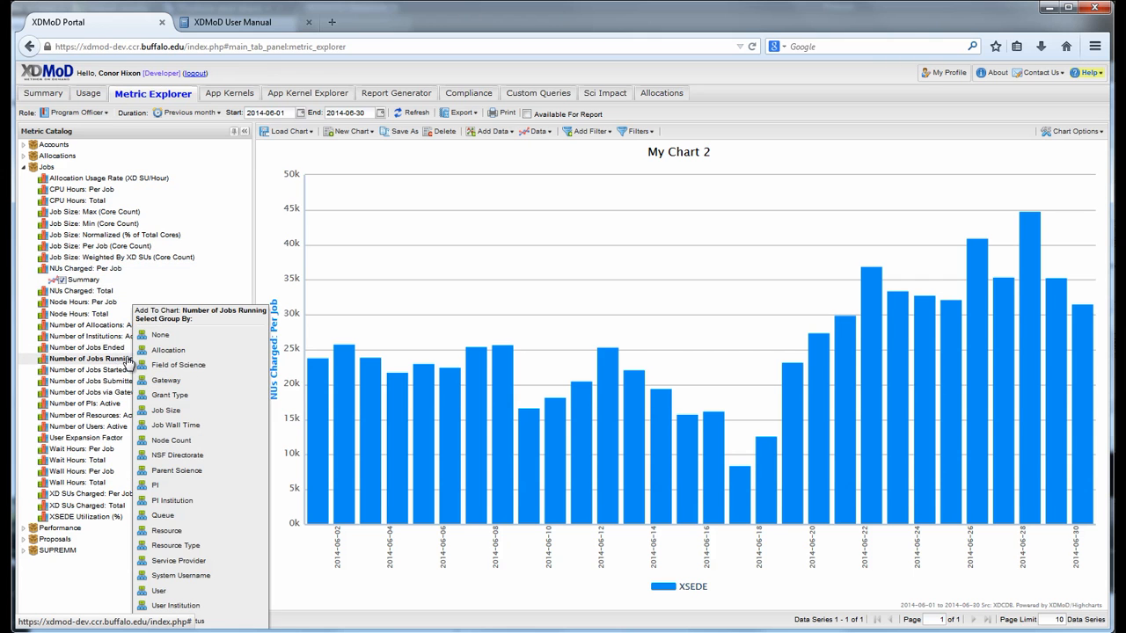
pyautogui.click(185, 342)
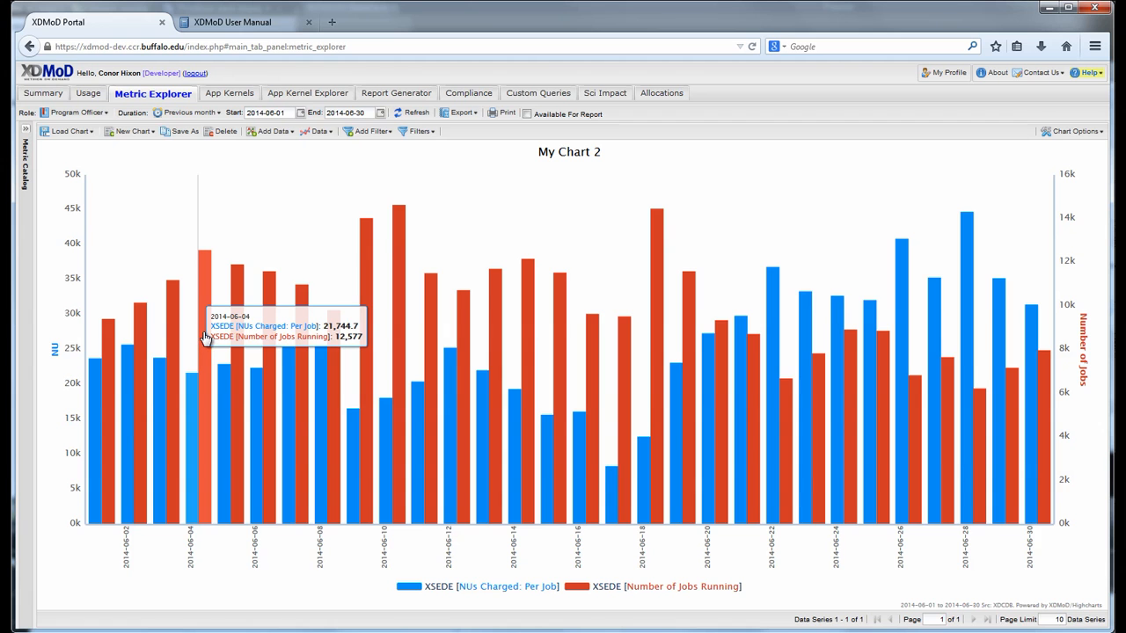
pyautogui.click(205, 337)
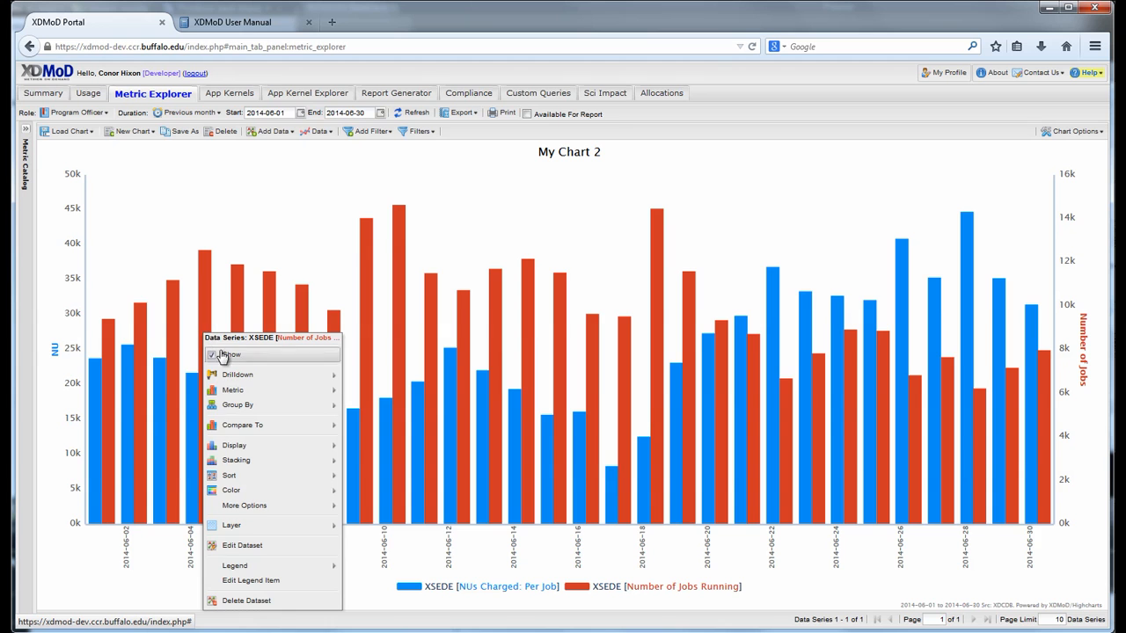
# Set the Number of Jobs Running series display to Line.
pyautogui.moveTo(260, 447)
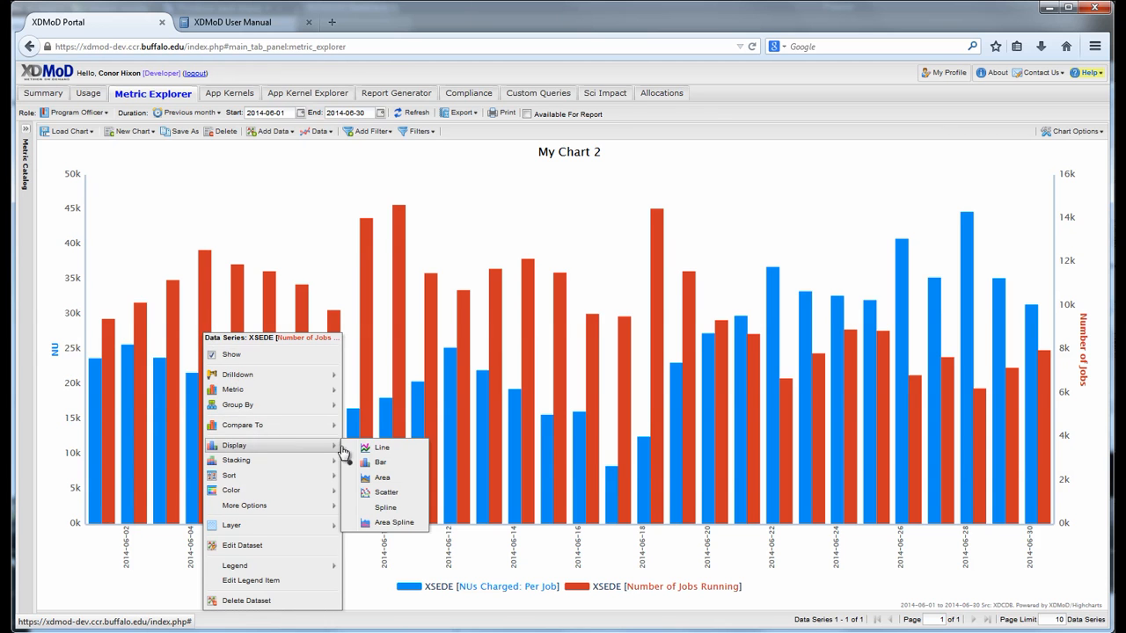
pyautogui.click(389, 452)
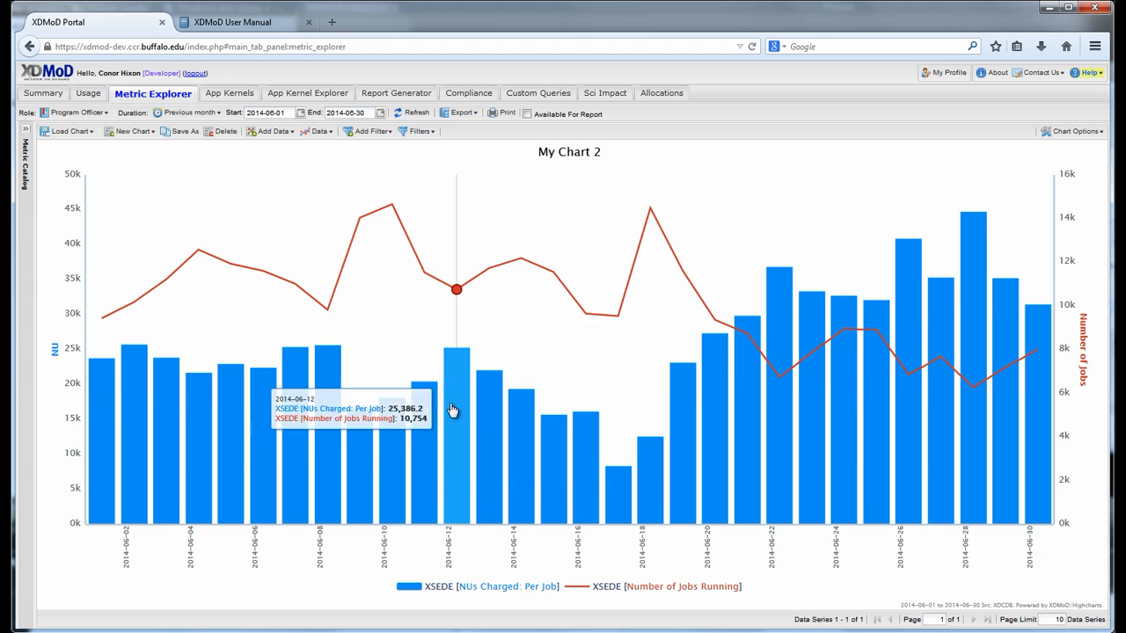
pyautogui.click(539, 213)
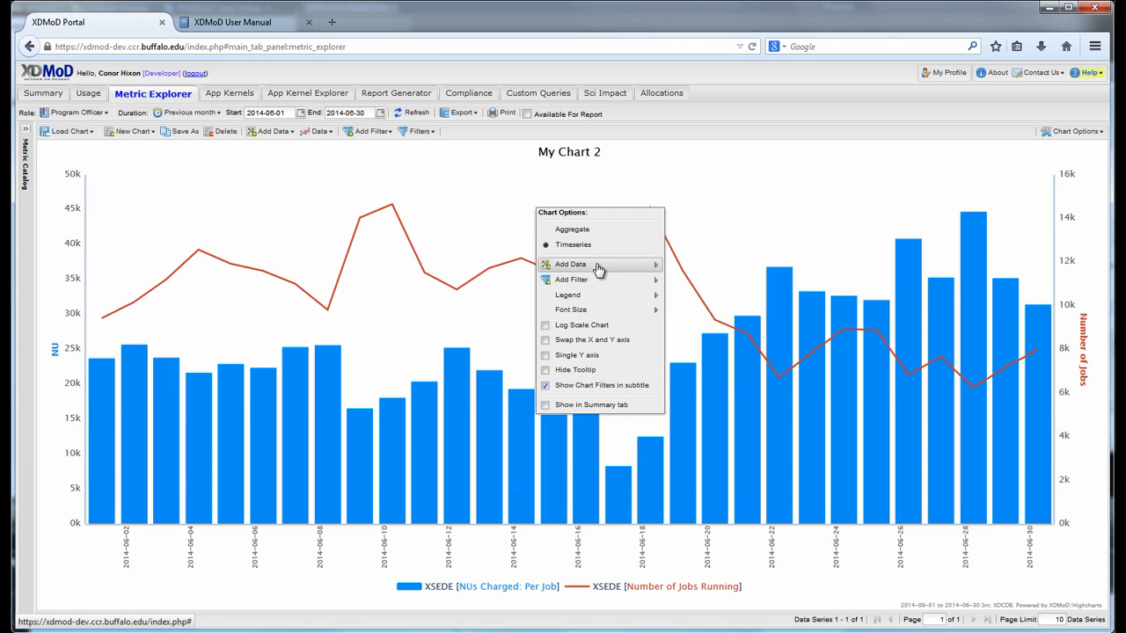
# Close Chart Options unchanged and tick Available For Report for My Chart 2.
pyautogui.moveTo(598, 269)
pyautogui.moveTo(603, 288)
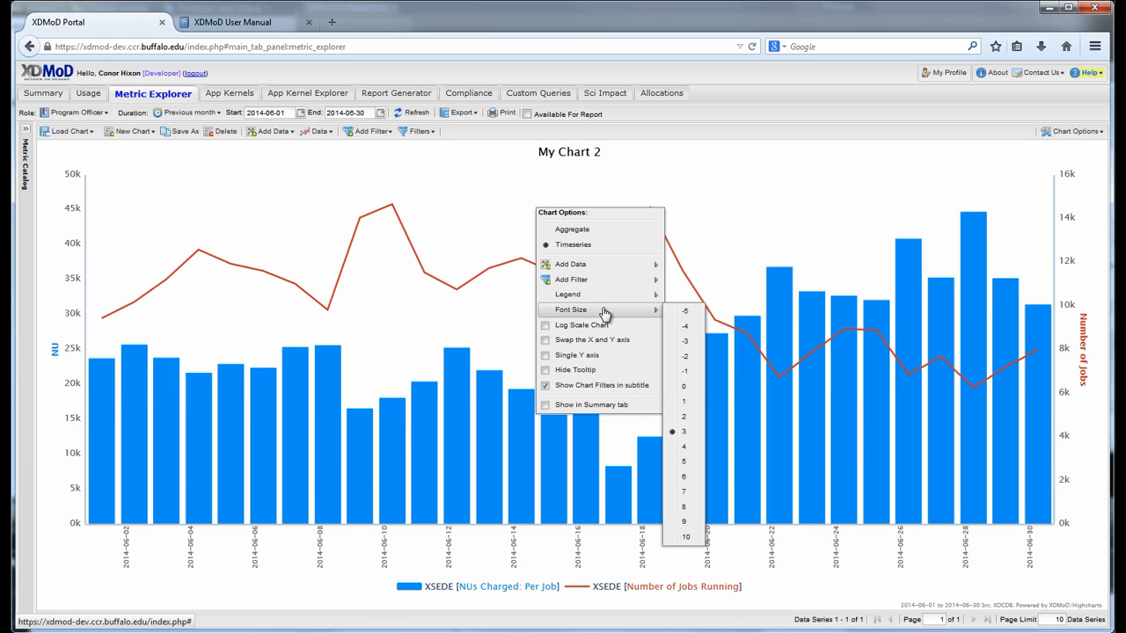
pyautogui.click(554, 137)
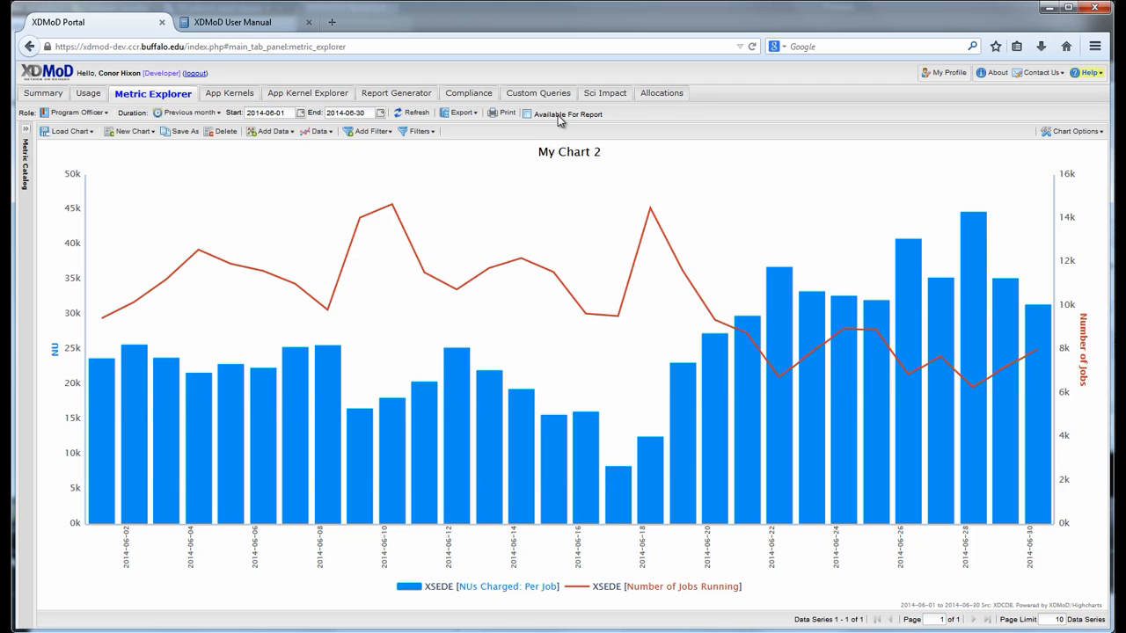
pyautogui.click(558, 116)
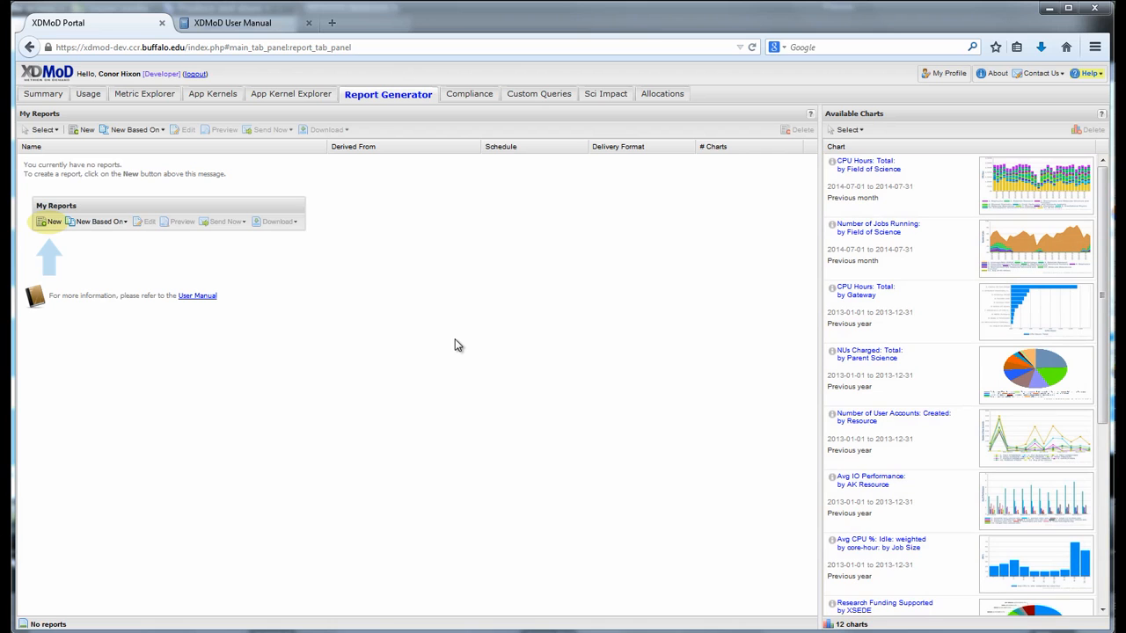
# Create a new empty report, TAS Report 1, under My Reports.
pyautogui.click(87, 131)
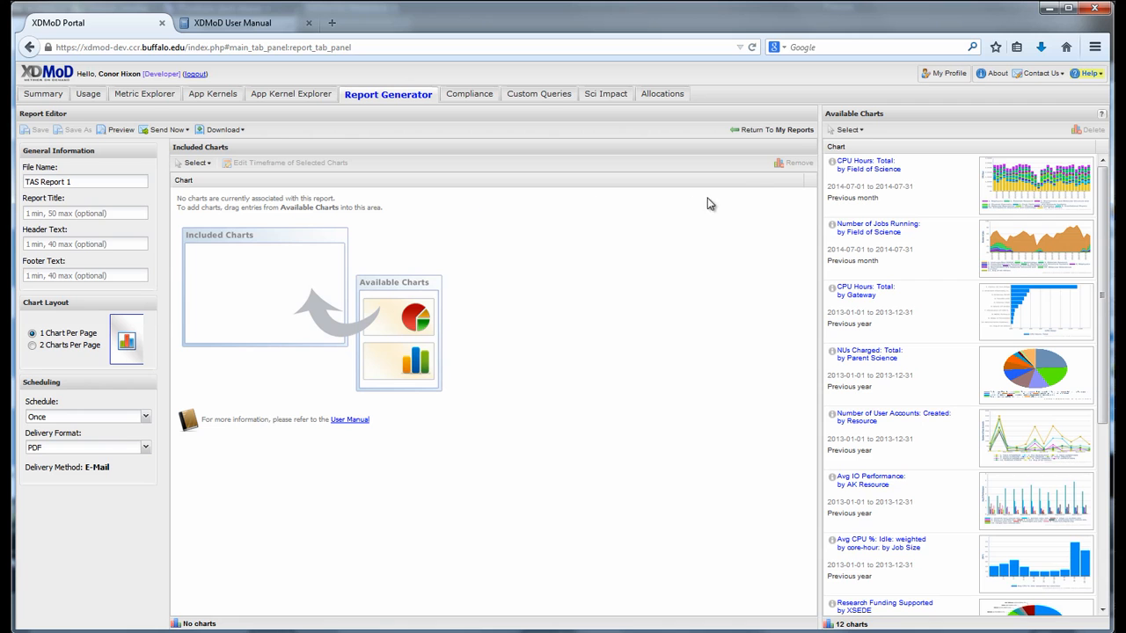
# Include CPU Hours by Field of Science, NUs Charged through Avg CPU Idle, and Number of Jobs Running, ordered above Avg CPU Idle.
pyautogui.click(835, 184)
pyautogui.moveTo(836, 185); pyautogui.dragTo(595, 249)
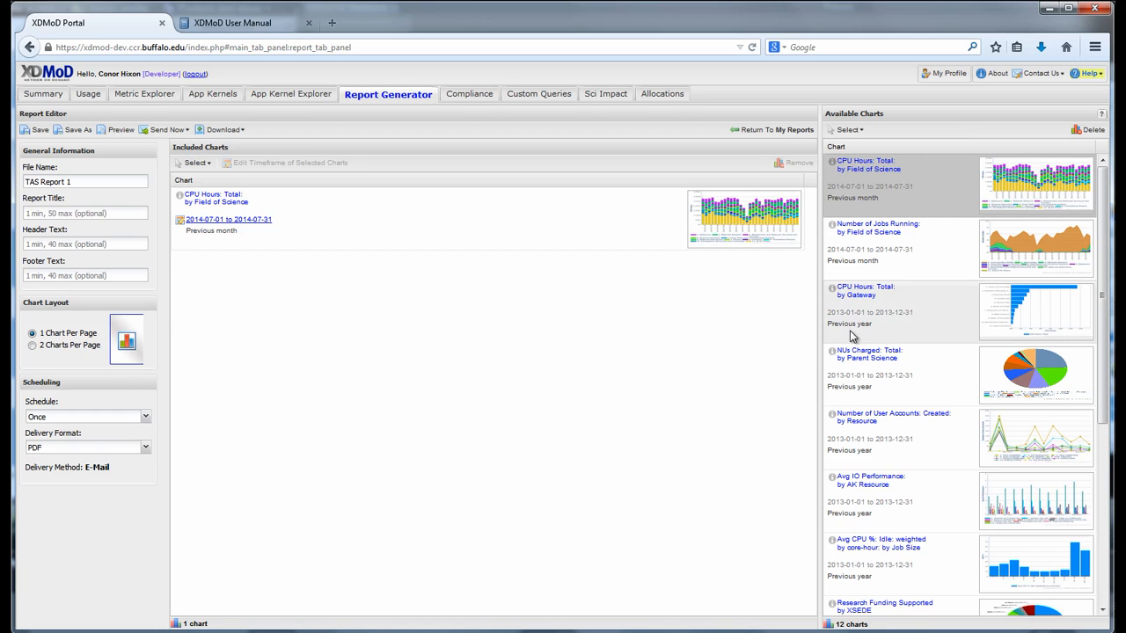
pyautogui.keyDown('shift'); pyautogui.click(913, 370); pyautogui.keyUp('shift')
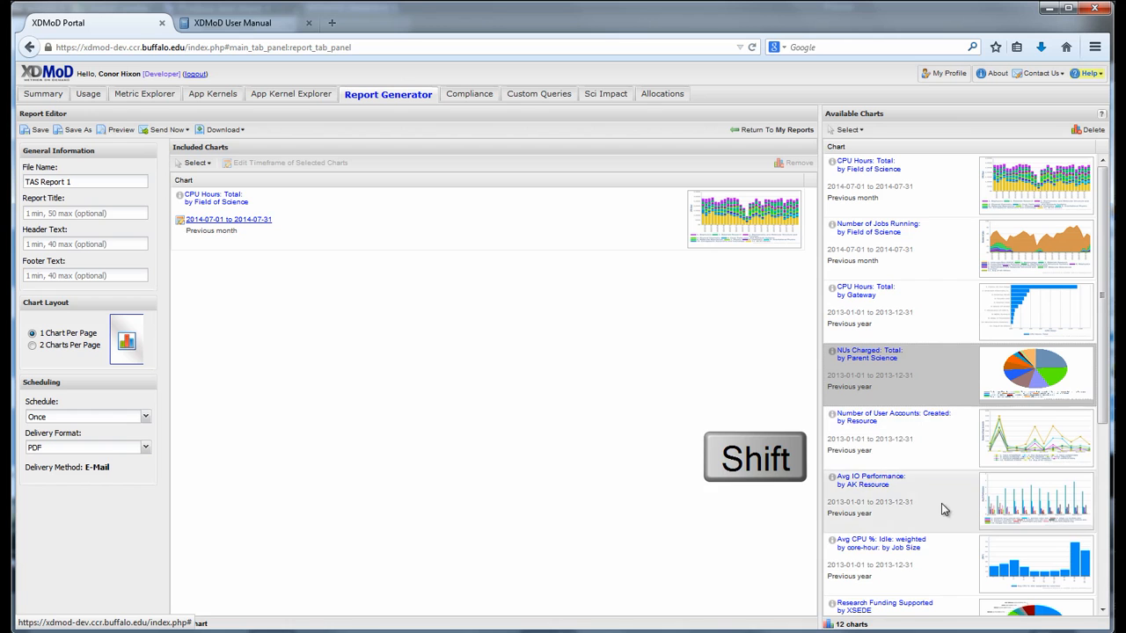
pyautogui.keyDown('shift'); pyautogui.click(938, 553); pyautogui.keyUp('shift')
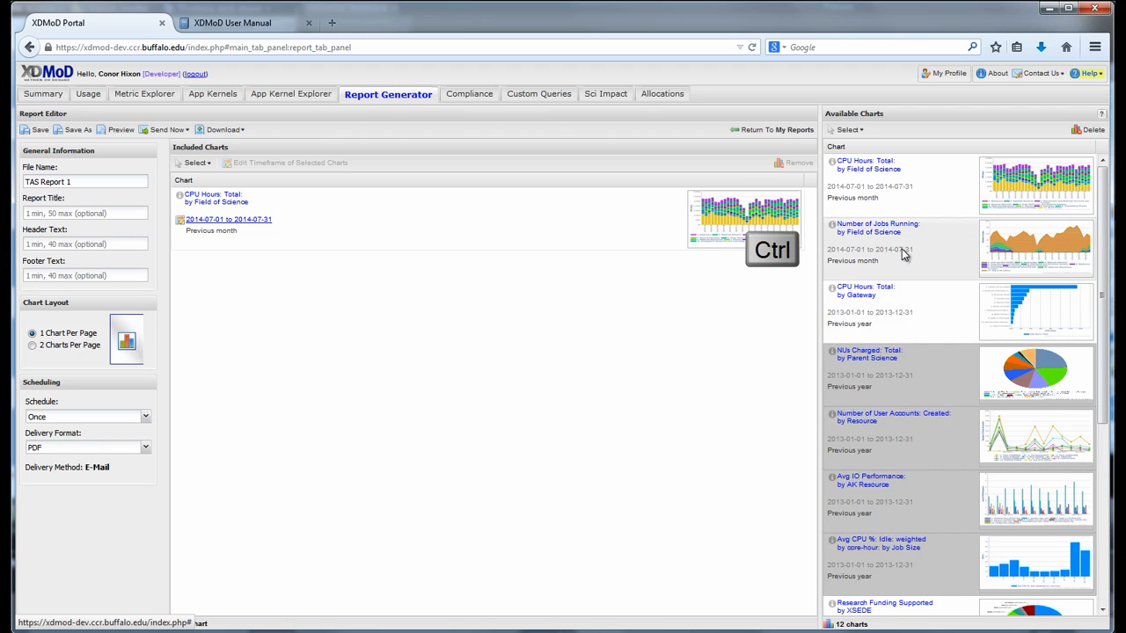
pyautogui.keyDown('ctrl'); pyautogui.click(903, 255); pyautogui.keyUp('ctrl')
pyautogui.moveTo(904, 254); pyautogui.dragTo(695, 308)
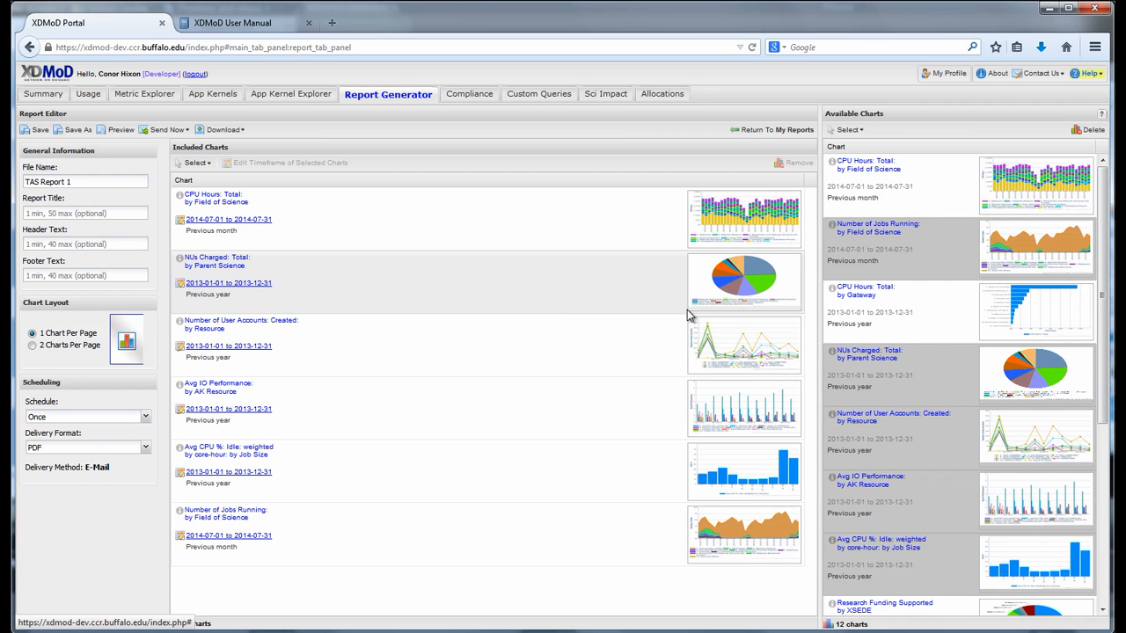
pyautogui.moveTo(639, 534); pyautogui.dragTo(633, 470)
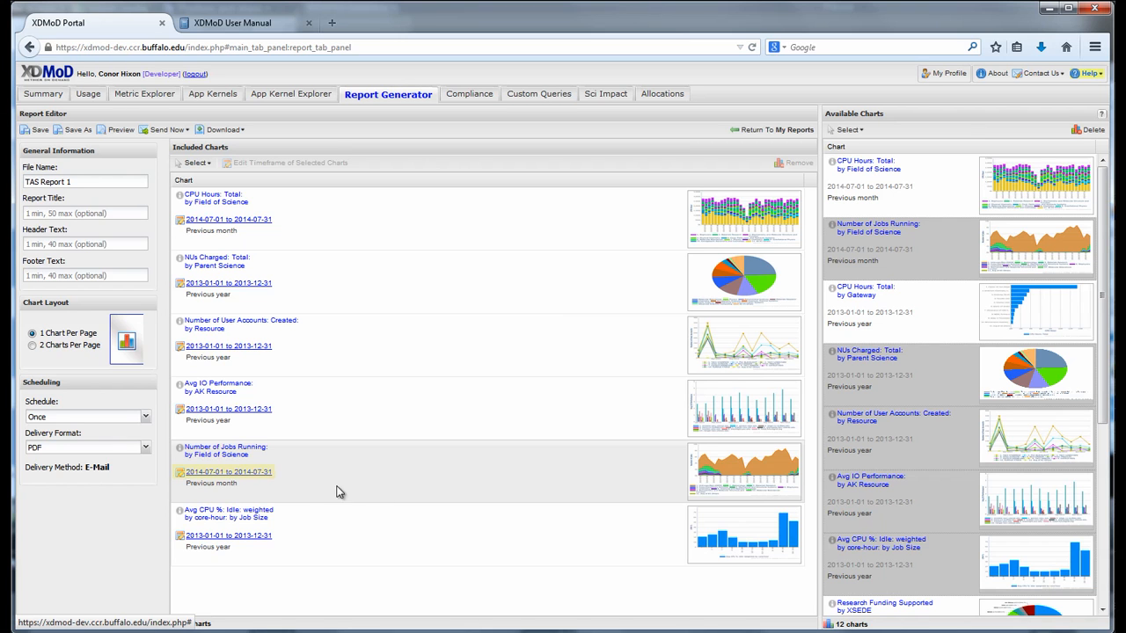
# Change the Number of Jobs Running chart timeframe to Previous Year, 2013-01-01 to 2013-12-31.
pyautogui.click(265, 475)
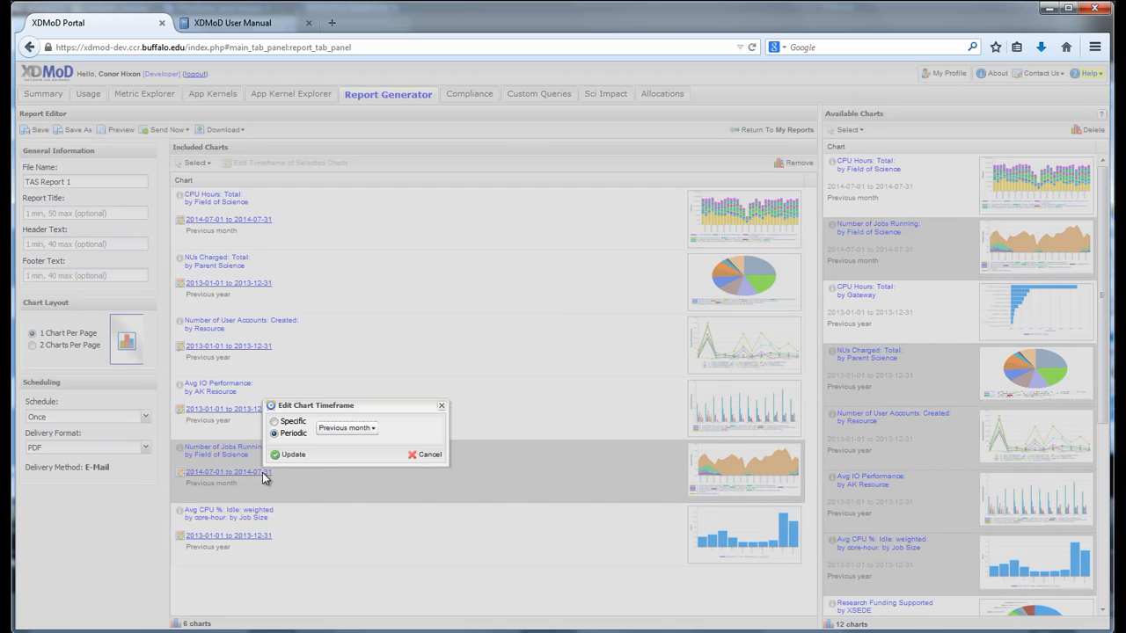
pyautogui.click(347, 430)
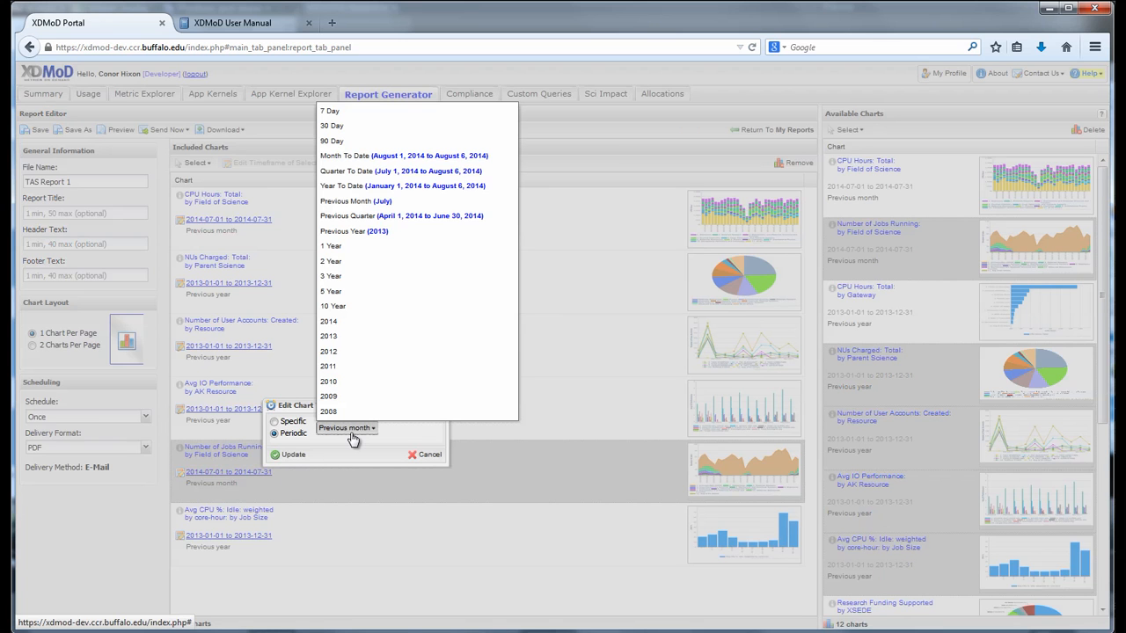
pyautogui.click(404, 231)
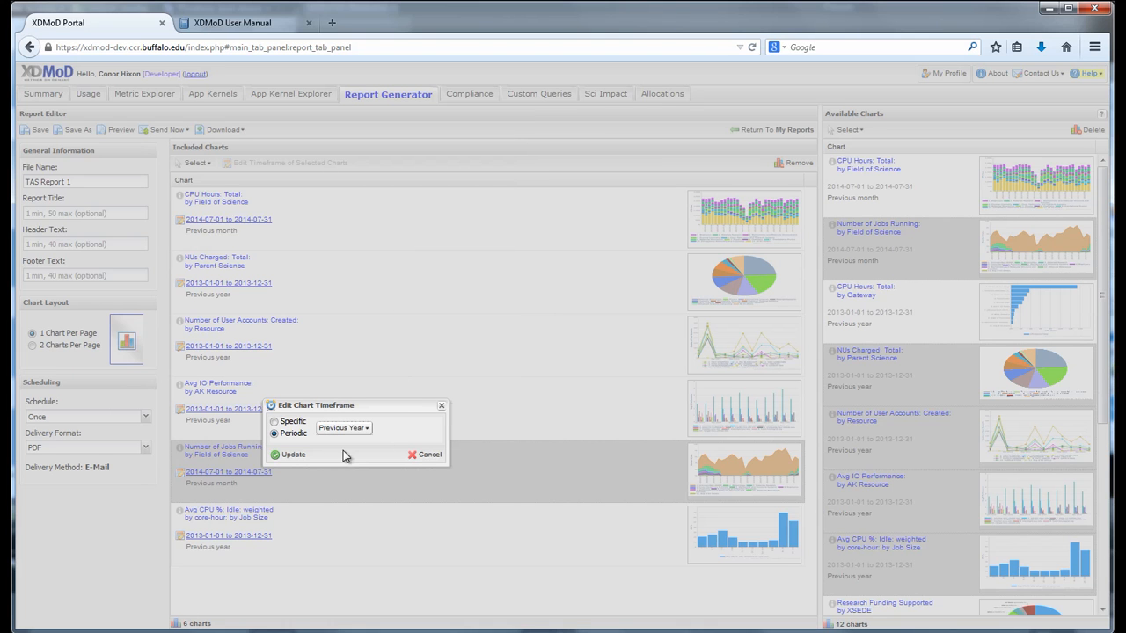
pyautogui.click(305, 458)
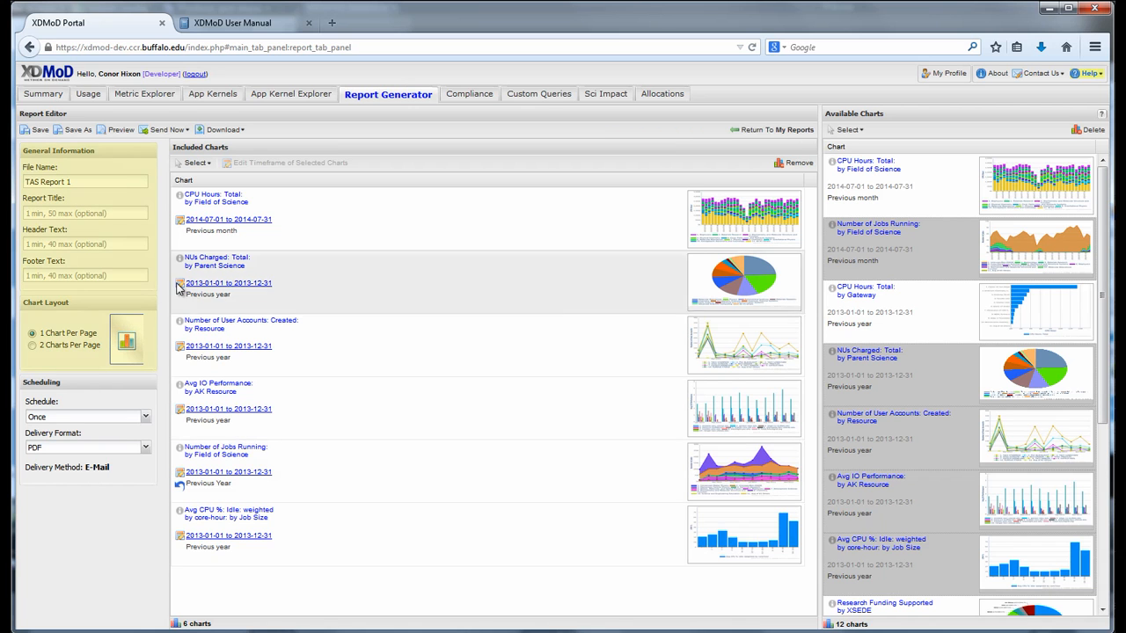
# Rename the report's file name to 'My Report 1'.
pyautogui.click(105, 182)
pyautogui.moveTo(104, 183); pyautogui.dragTo(19, 183)
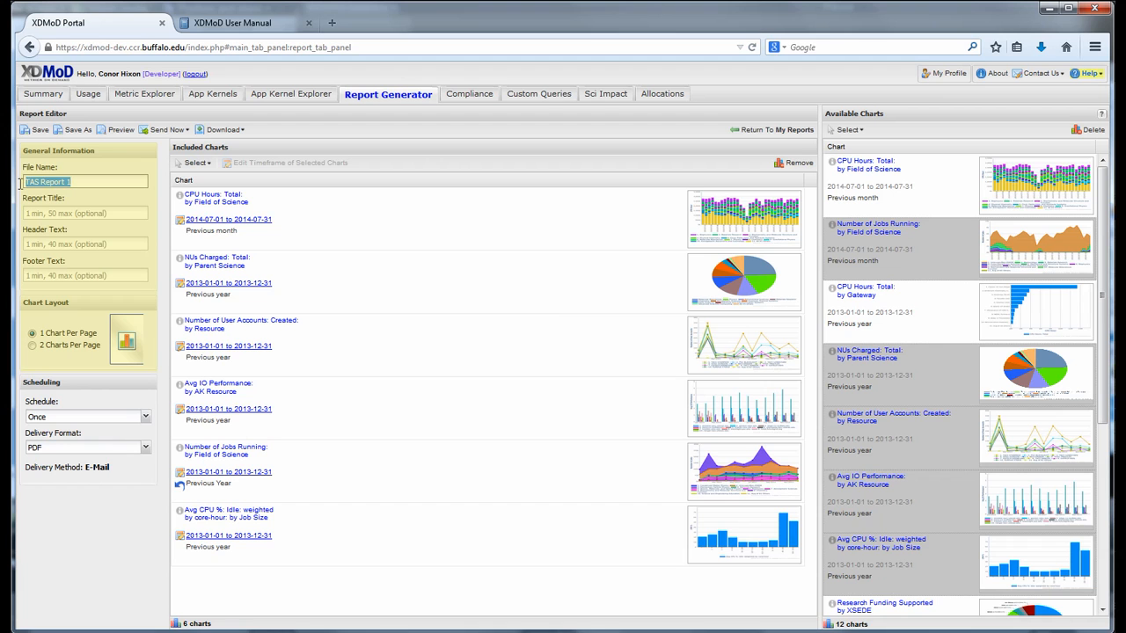
pyautogui.write('My Report 1')
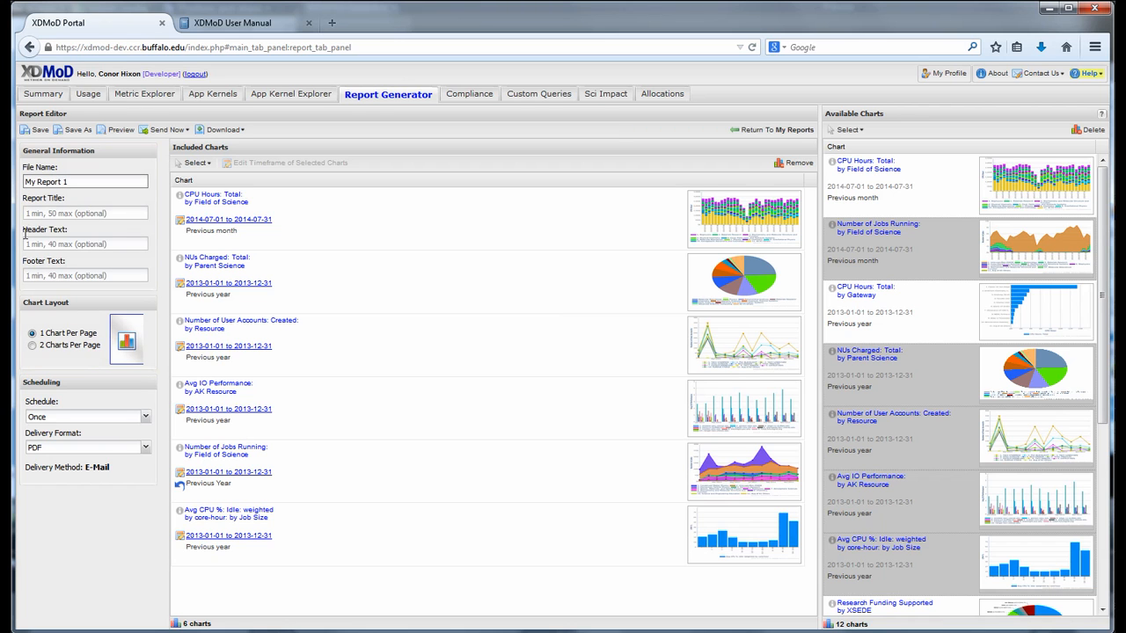
# Use 2 Charts Per Page, a Monthly schedule and PDF delivery format.
pyautogui.click(32, 346)
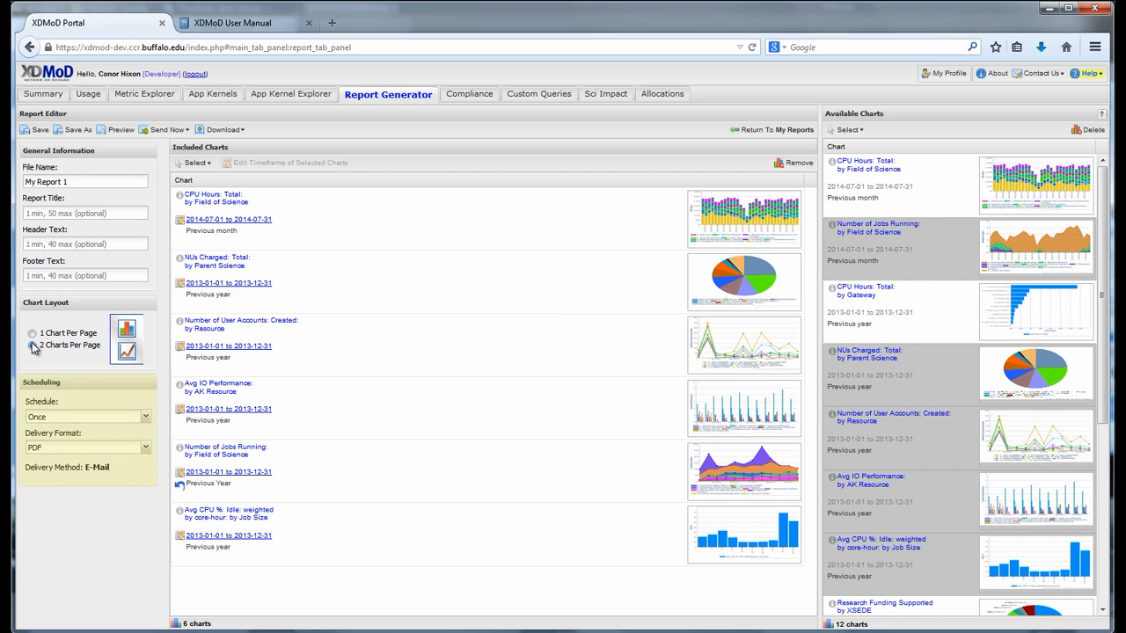
pyautogui.click(124, 417)
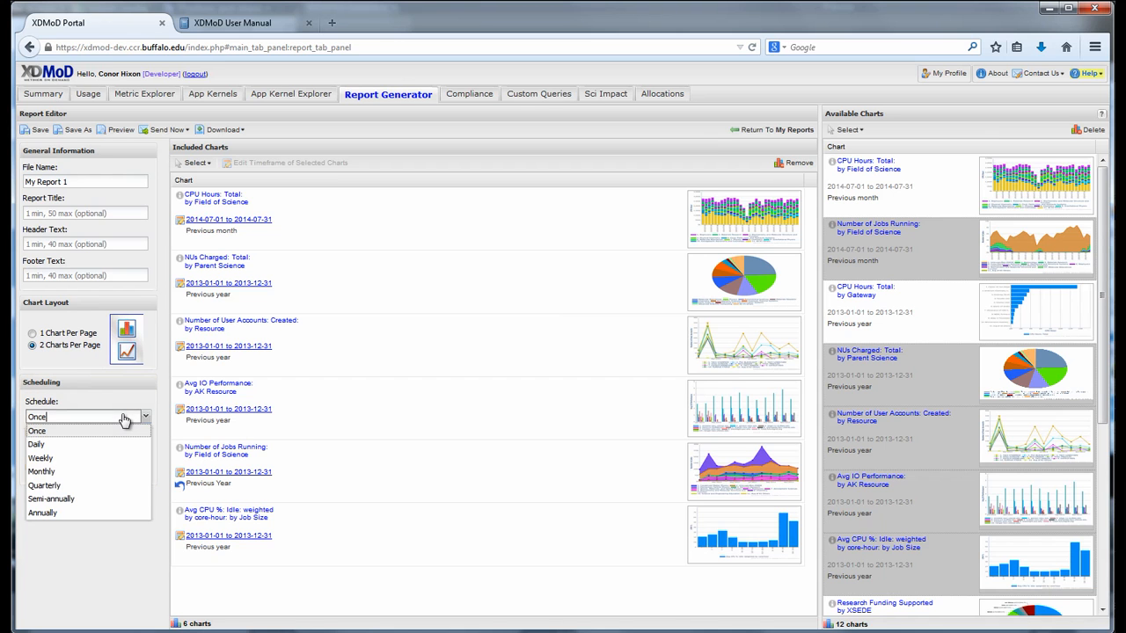
pyautogui.click(112, 472)
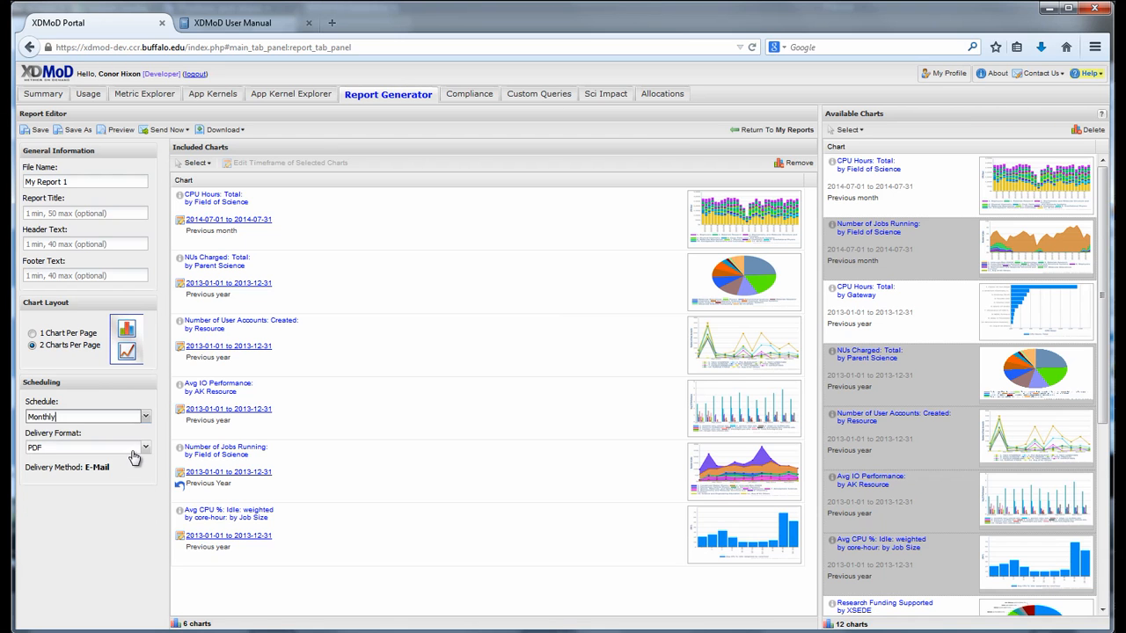
pyautogui.click(133, 451)
pyautogui.click(133, 457)
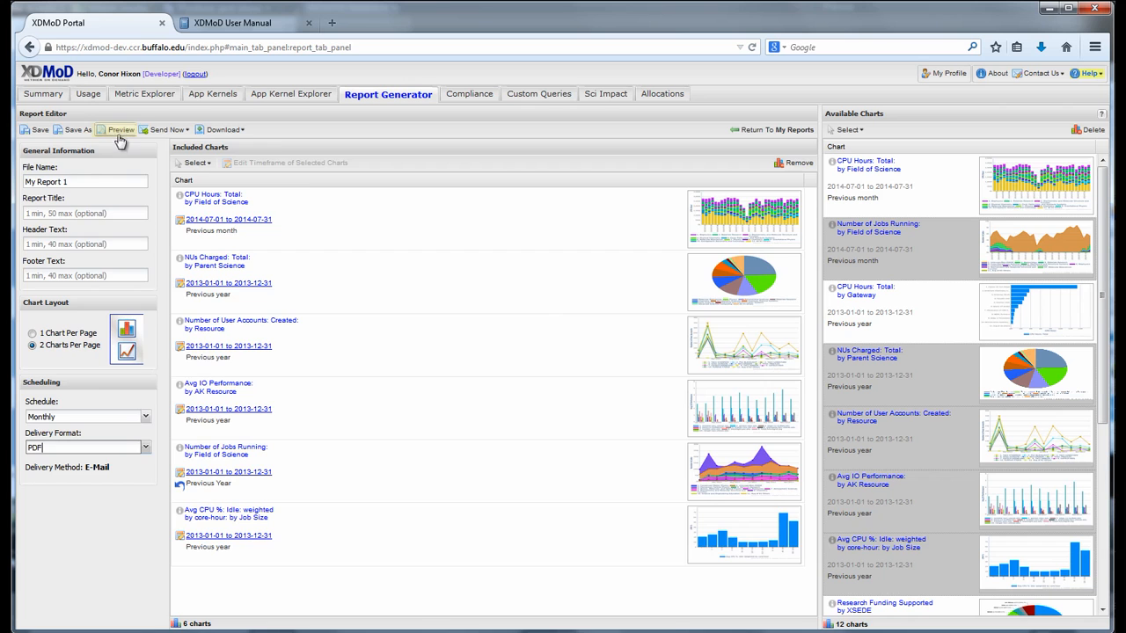
pyautogui.click(117, 132)
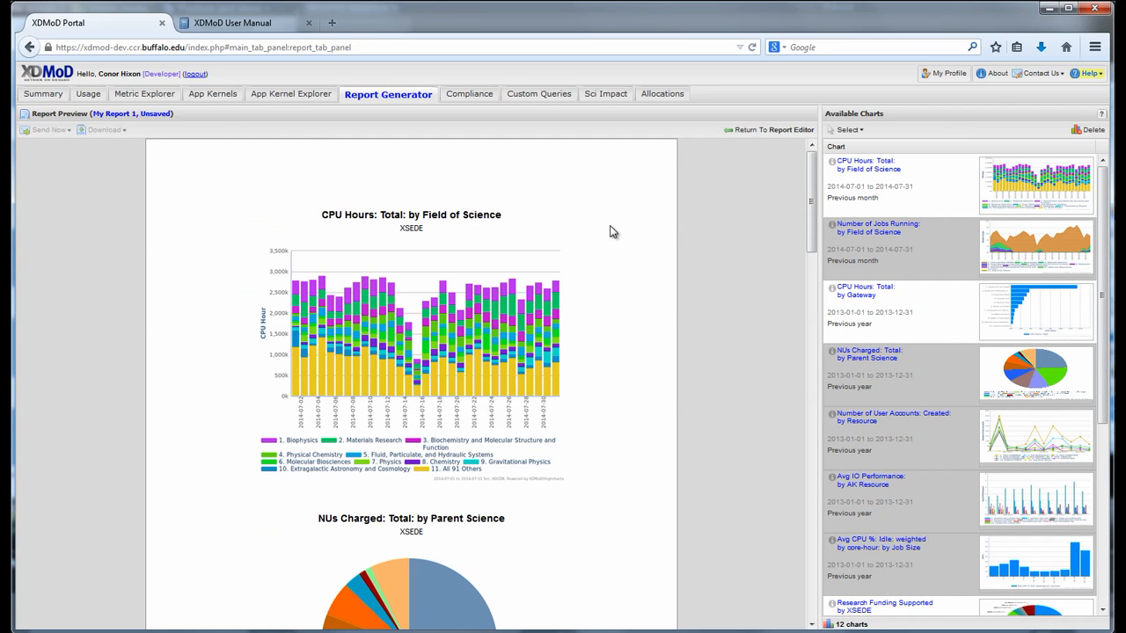
pyautogui.moveTo(812, 238); pyautogui.dragTo(808, 438)
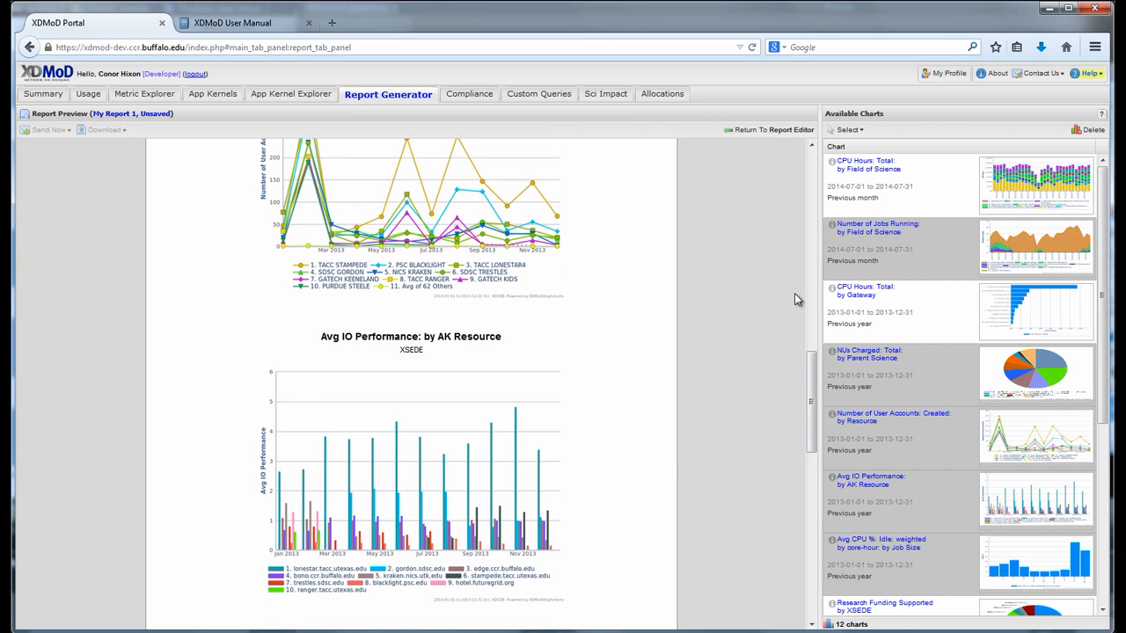
pyautogui.click(771, 130)
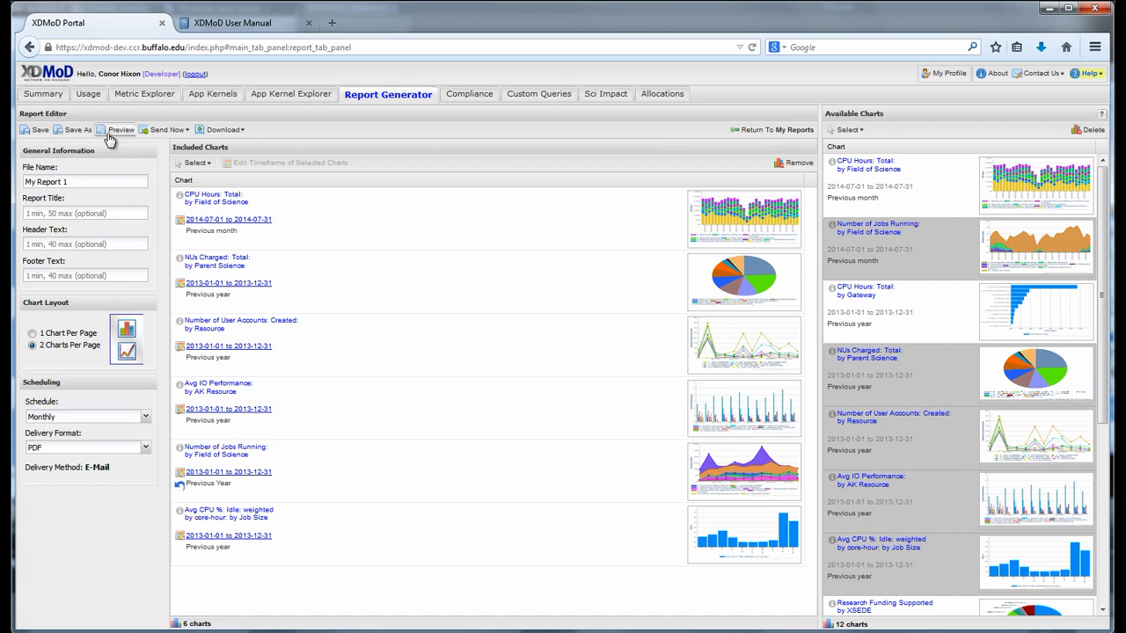
# Save My Report 1 and download it as a PDF.
pyautogui.click(40, 131)
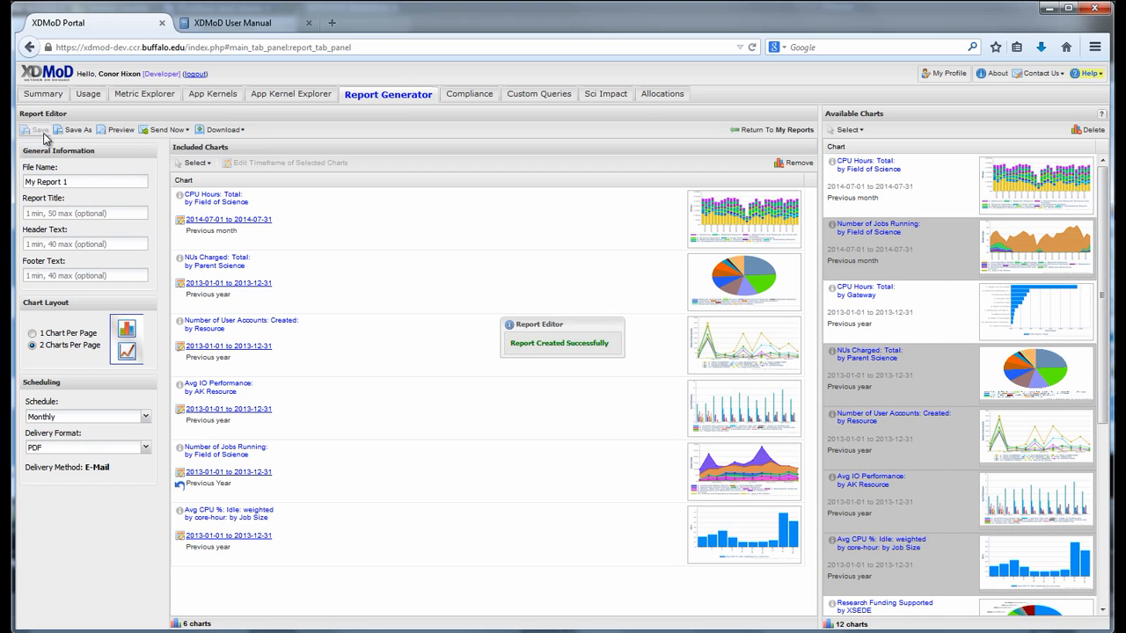
pyautogui.click(175, 131)
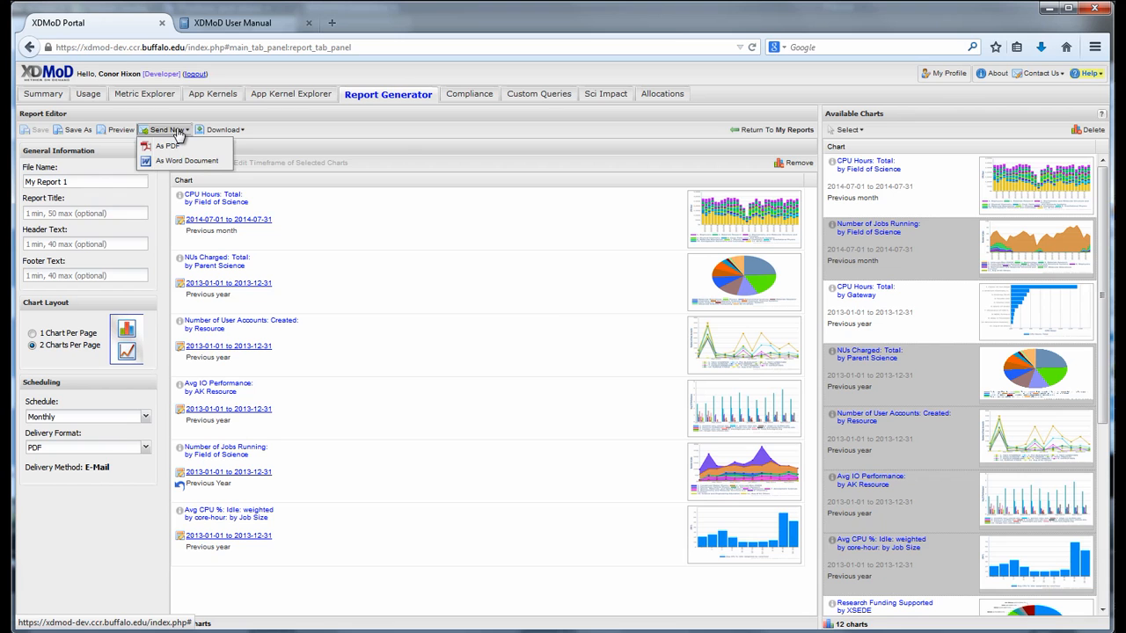
pyautogui.moveTo(218, 132)
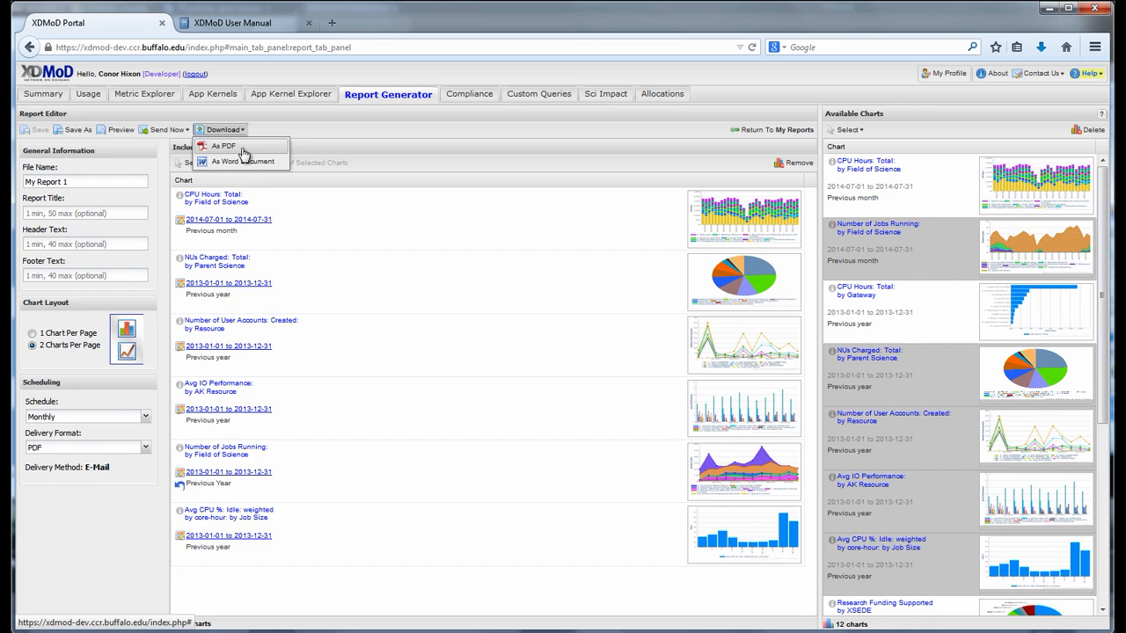
pyautogui.click(225, 146)
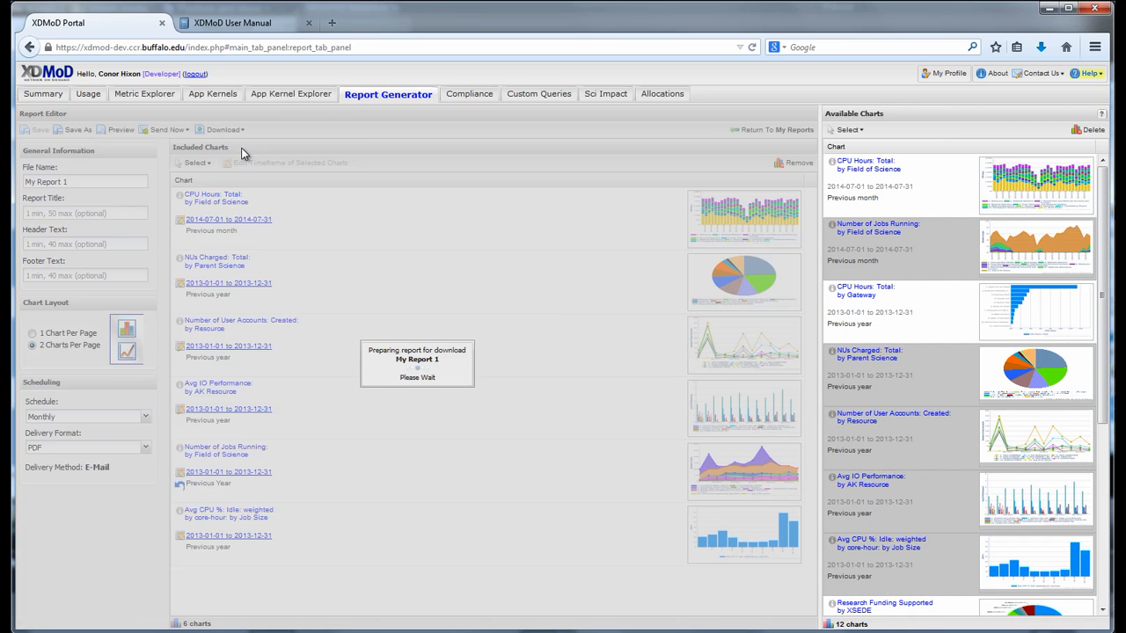